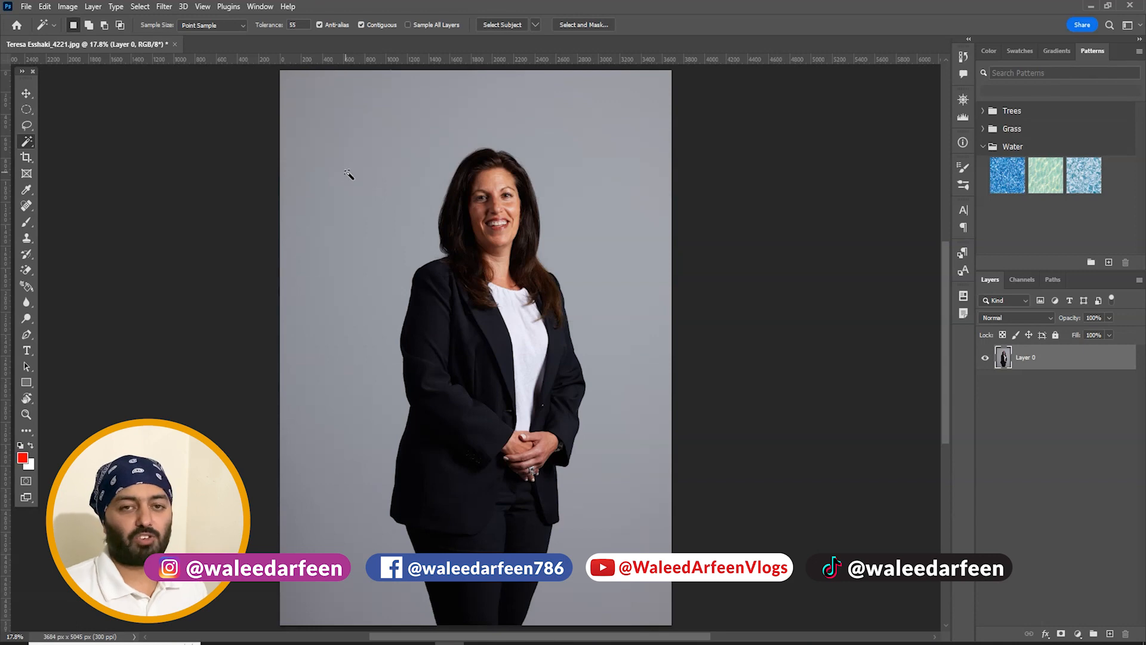
Cut the woman out of the grey backdrop onto a new layer with an inverted Magic Wand selection, and hide the original layer.
{"action": "left_click", "coordinate": [388, 201]}
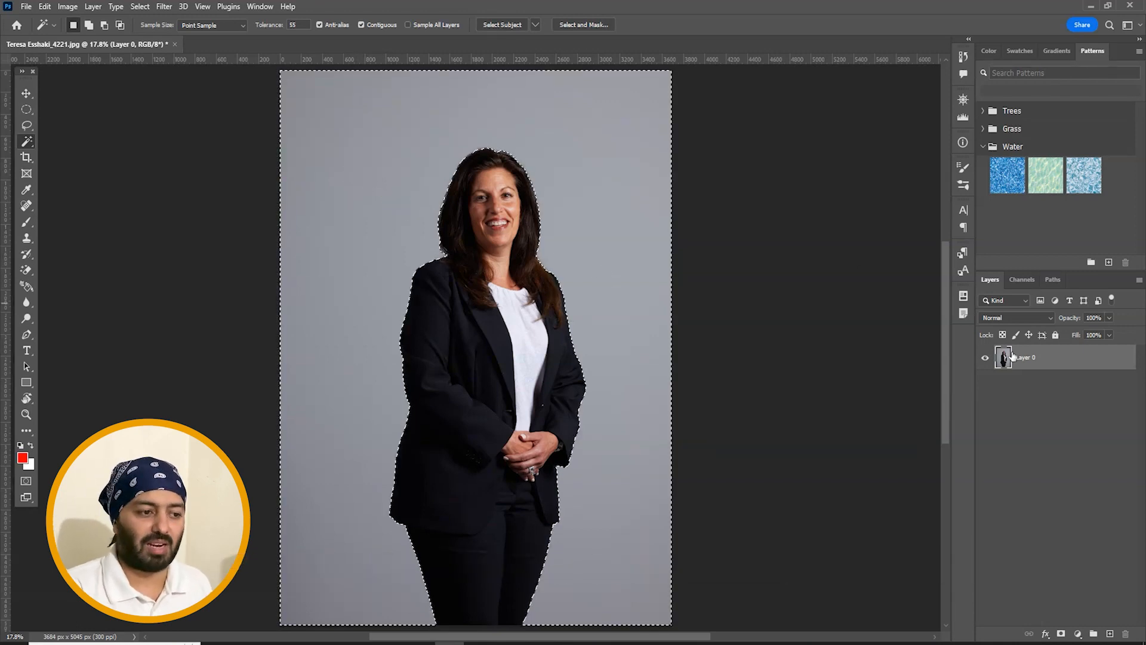
{"action": "key", "text": "ctrl+shift+i"}
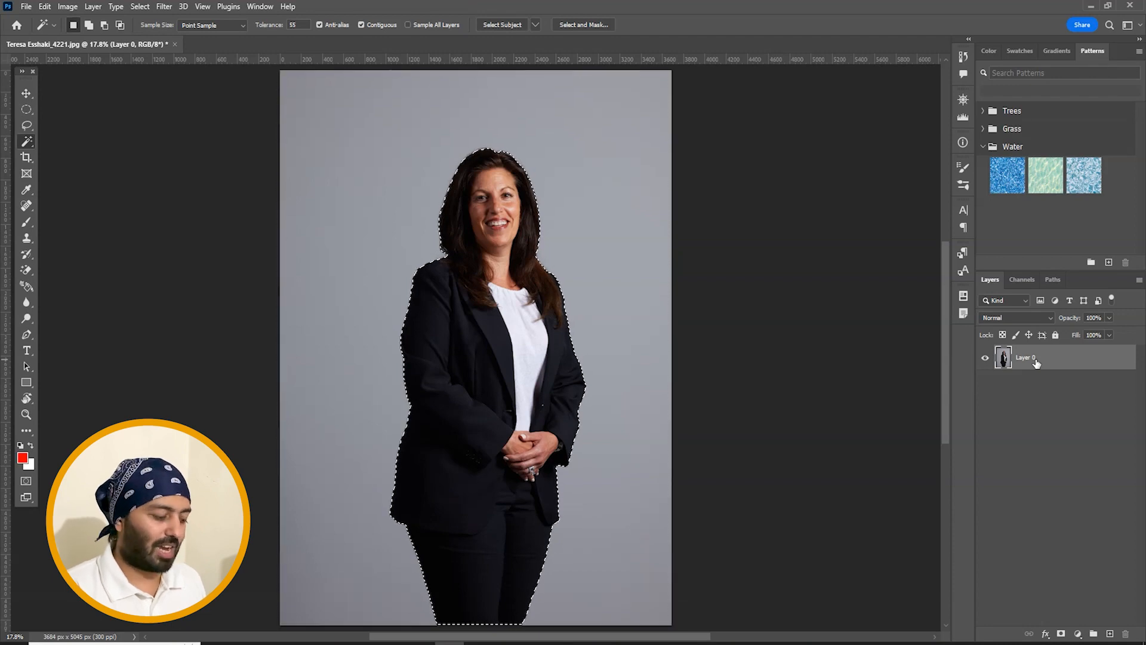
{"action": "key", "text": "v"}
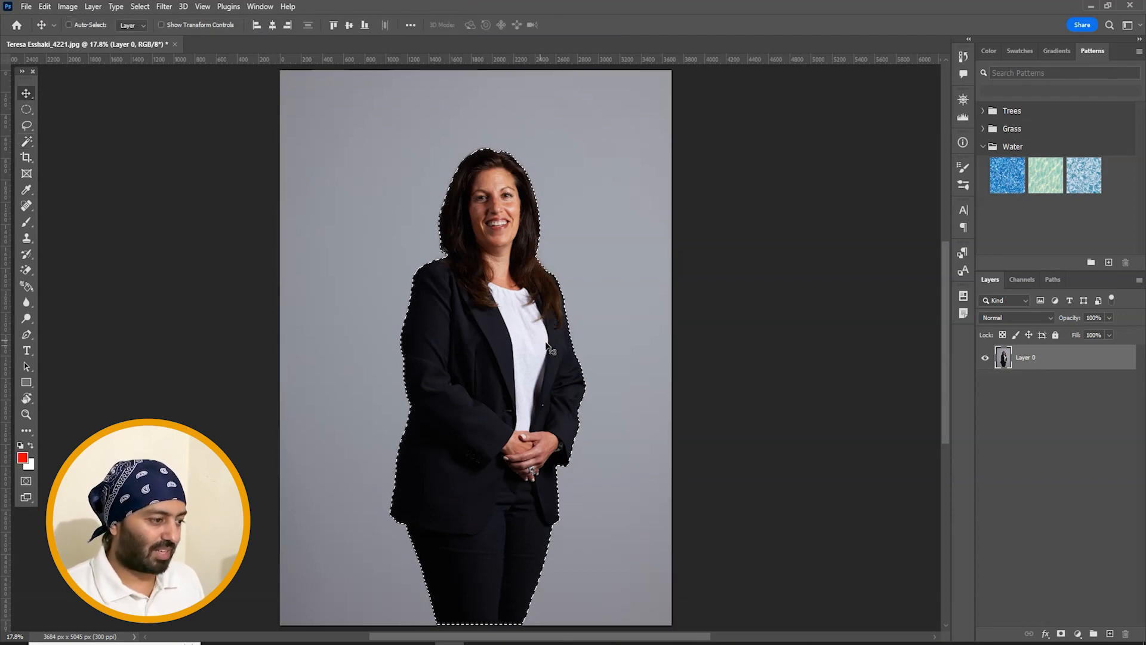
{"action": "key", "text": "ctrl+j"}
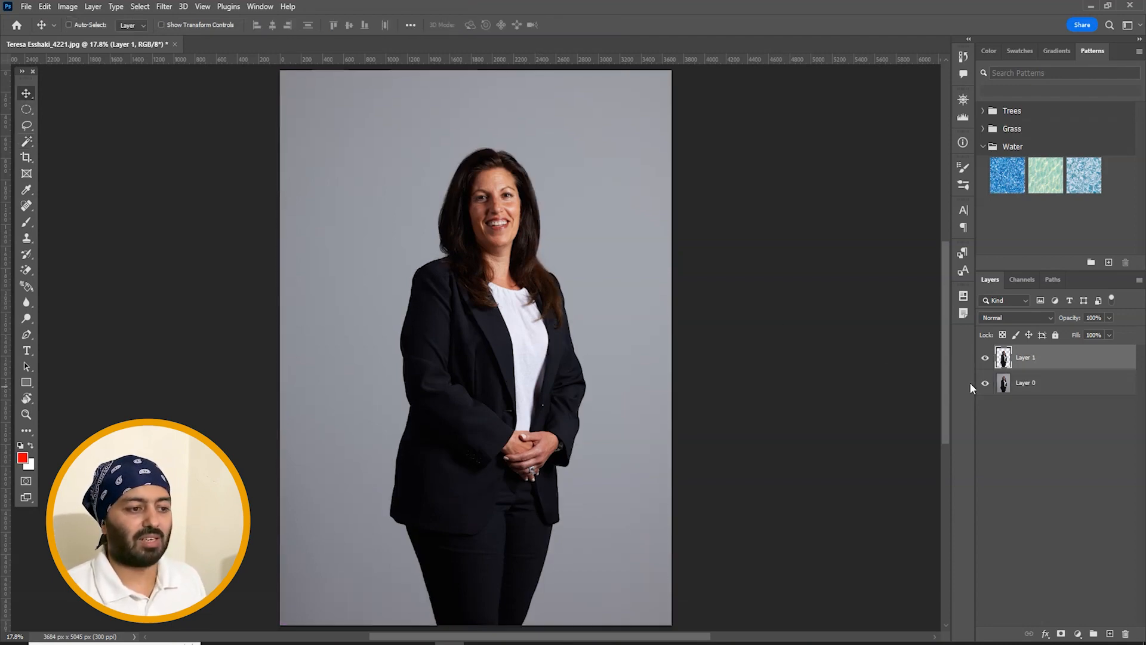
{"action": "left_click", "coordinate": [985, 383]}
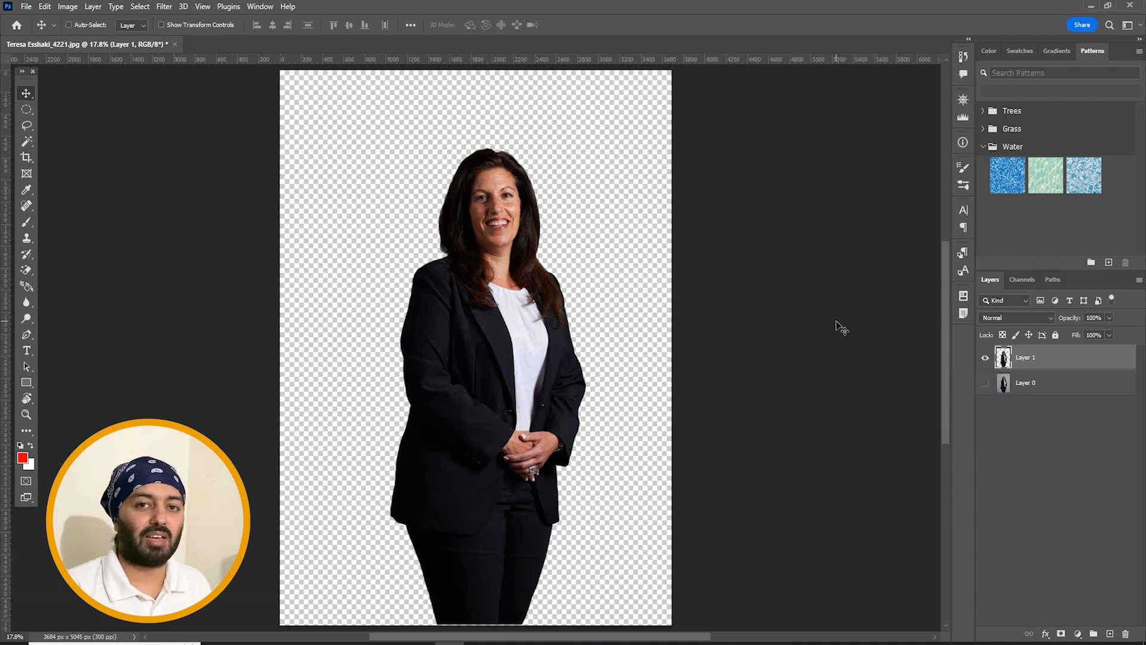
Add a white-filled layer beneath the cutout and reselect the cutout layer.
{"action": "left_click", "coordinate": [1040, 395]}
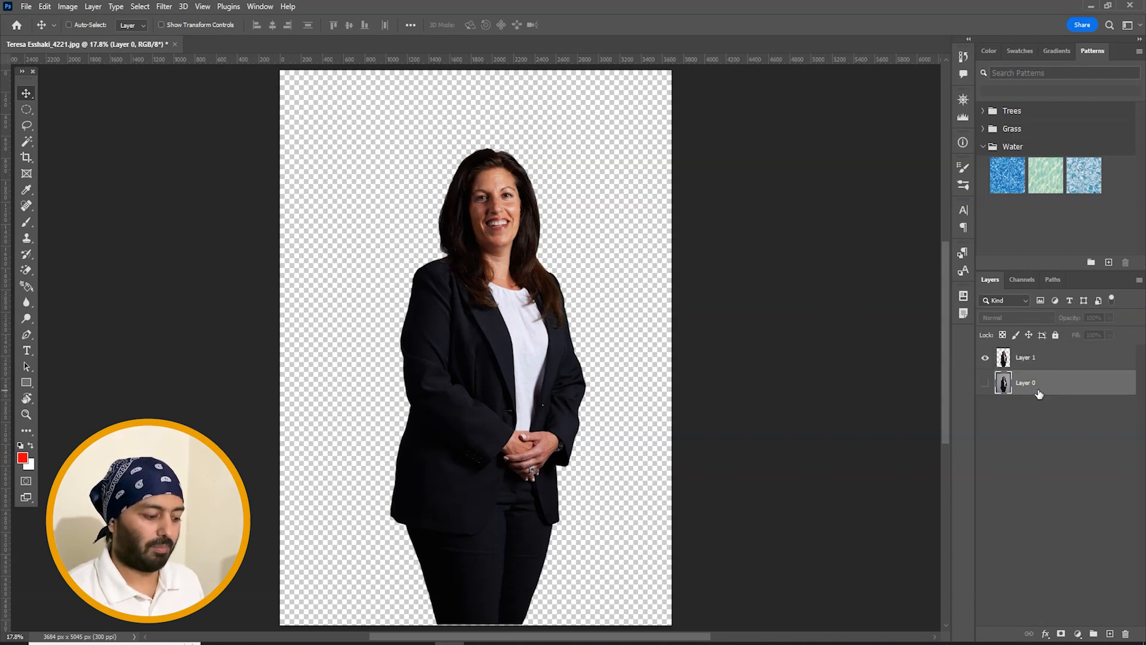
{"action": "key", "text": "ctrl+shift+alt+n"}
{"action": "key", "text": "ctrl+BackSpace"}
{"action": "left_click", "coordinate": [1039, 361]}
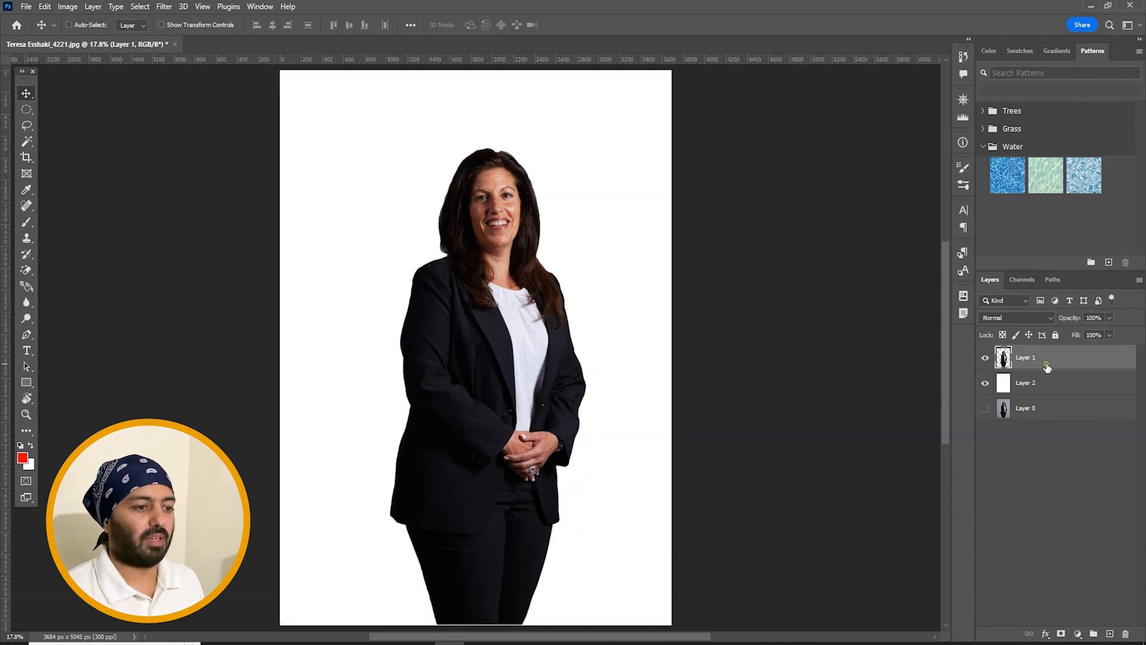
Examine the Magic Wand cutout's edges up close along the crown and both sides of the hair.
{"action": "key", "text": "z"}
{"action": "left_click_drag", "start_coordinate": [591, 147], "coordinate": [441, 227]}
{"action": "left_click_drag", "start_coordinate": [453, 266], "coordinate": [685, 320]}
{"action": "left_click", "coordinate": [473, 232]}
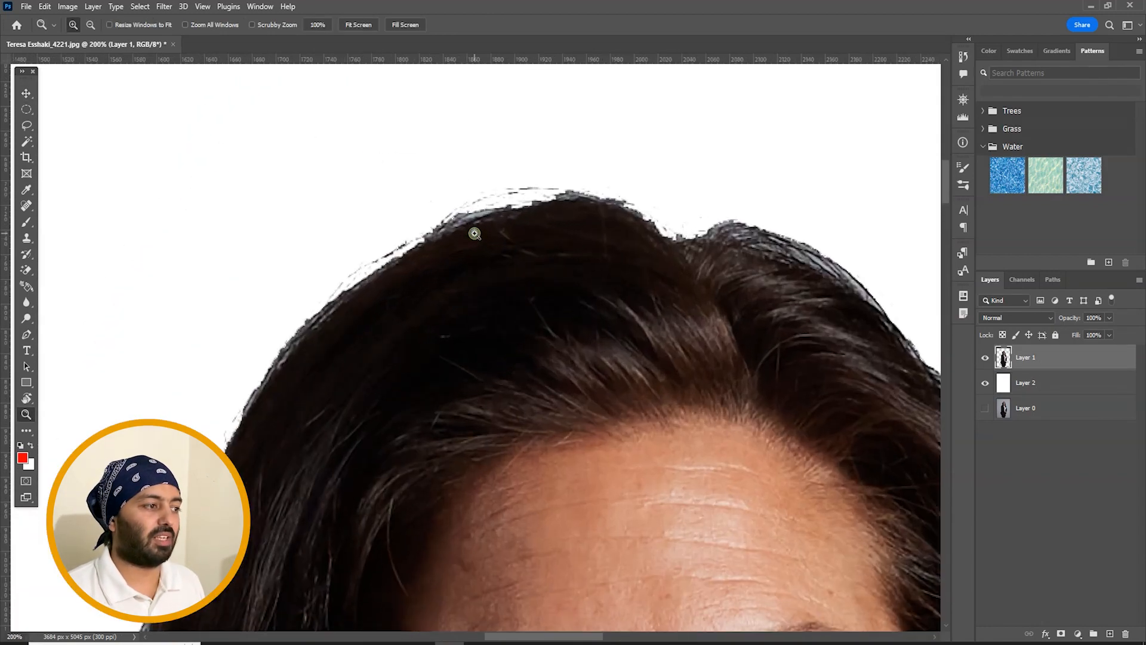
{"action": "left_click_drag", "start_coordinate": [711, 263], "coordinate": [402, 207]}
{"action": "left_click_drag", "start_coordinate": [754, 518], "coordinate": [608, 174]}
{"action": "left_click_drag", "start_coordinate": [691, 511], "coordinate": [656, 276]}
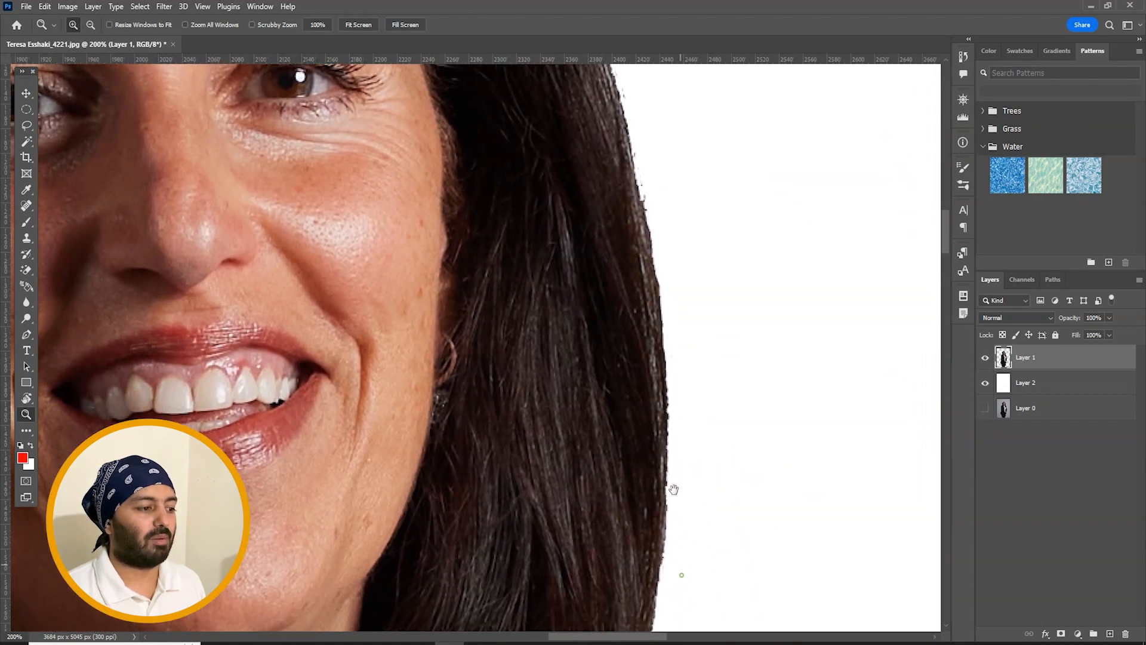
{"action": "left_click_drag", "start_coordinate": [673, 489], "coordinate": [667, 180]}
{"action": "mouse_move", "coordinate": [705, 524]}
{"action": "left_mouse_down"}
{"action": "mouse_move", "coordinate": [524, 205]}
{"action": "mouse_move", "coordinate": [525, 225]}
{"action": "mouse_move", "coordinate": [485, 177]}
{"action": "mouse_move", "coordinate": [454, 92]}
{"action": "mouse_move", "coordinate": [725, 520]}
{"action": "left_mouse_up"}
{"action": "key", "text": "ctrl+0"}
{"action": "left_click_drag", "start_coordinate": [404, 281], "coordinate": [460, 477]}
{"action": "left_click", "coordinate": [509, 404]}
{"action": "left_click_drag", "start_coordinate": [509, 213], "coordinate": [486, 450]}
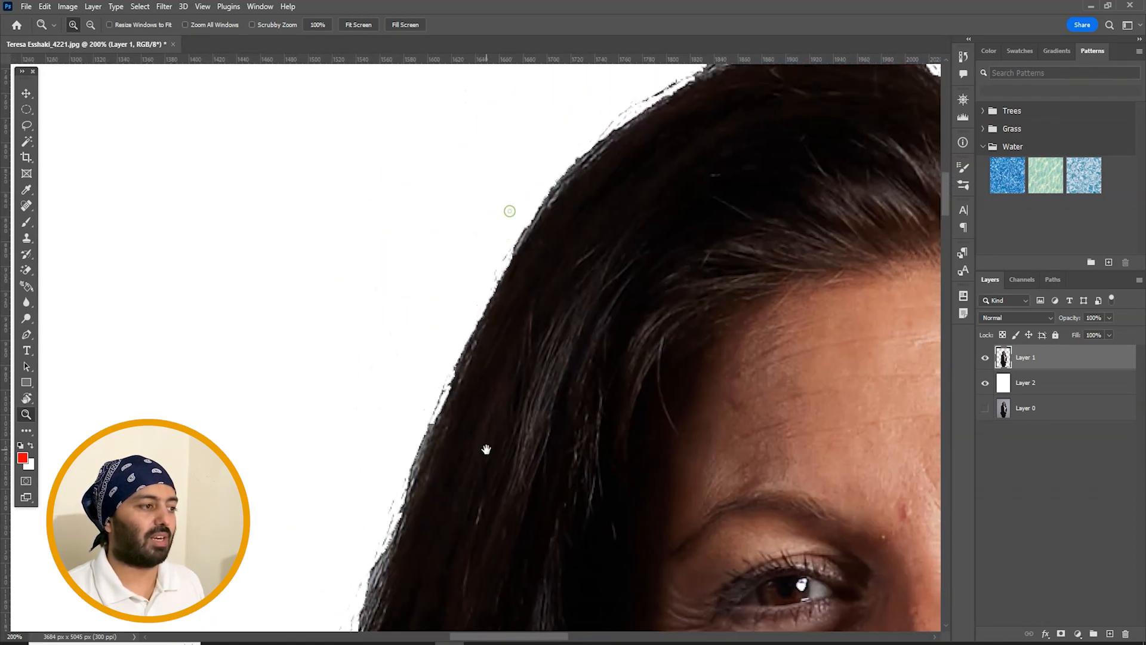
{"action": "left_click_drag", "start_coordinate": [626, 187], "coordinate": [504, 389]}
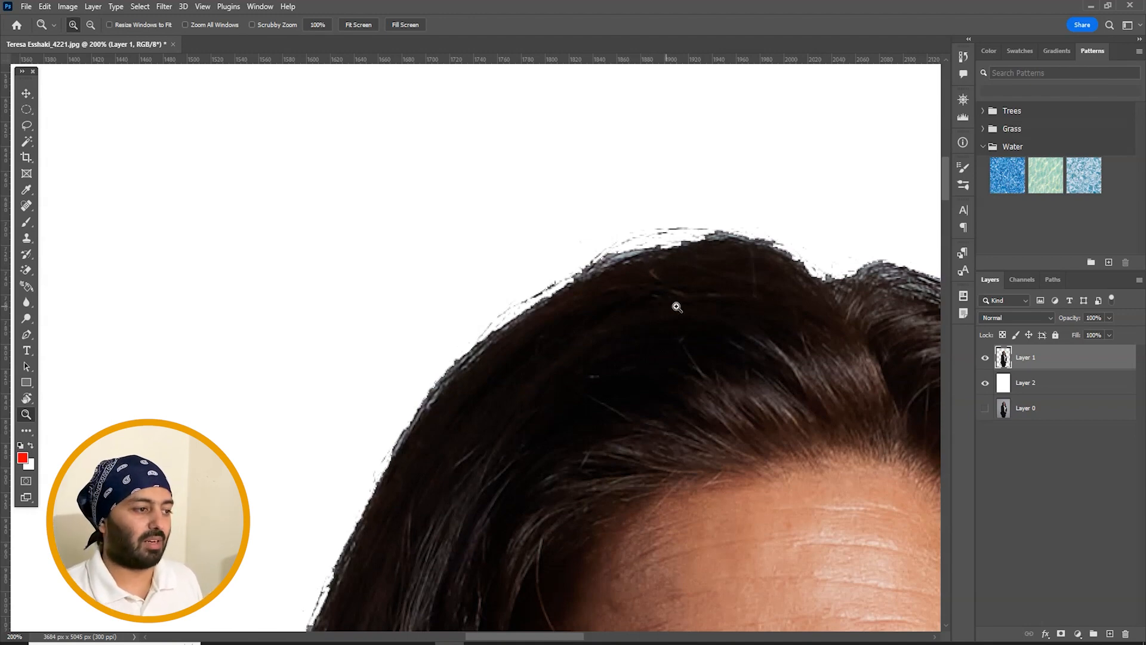
Delete the cutout and white layers and show the original photo layer again.
{"action": "key", "text": "Delete"}
{"action": "key", "text": "Delete"}
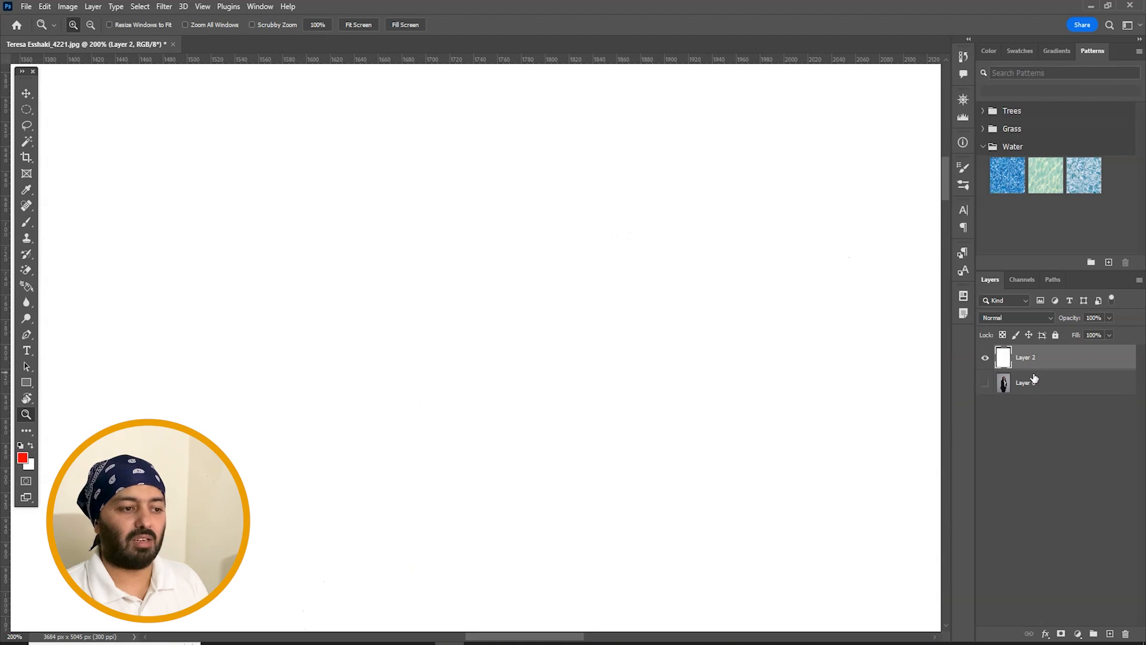
{"action": "left_click", "coordinate": [985, 358]}
{"action": "left_click", "coordinate": [1042, 358]}
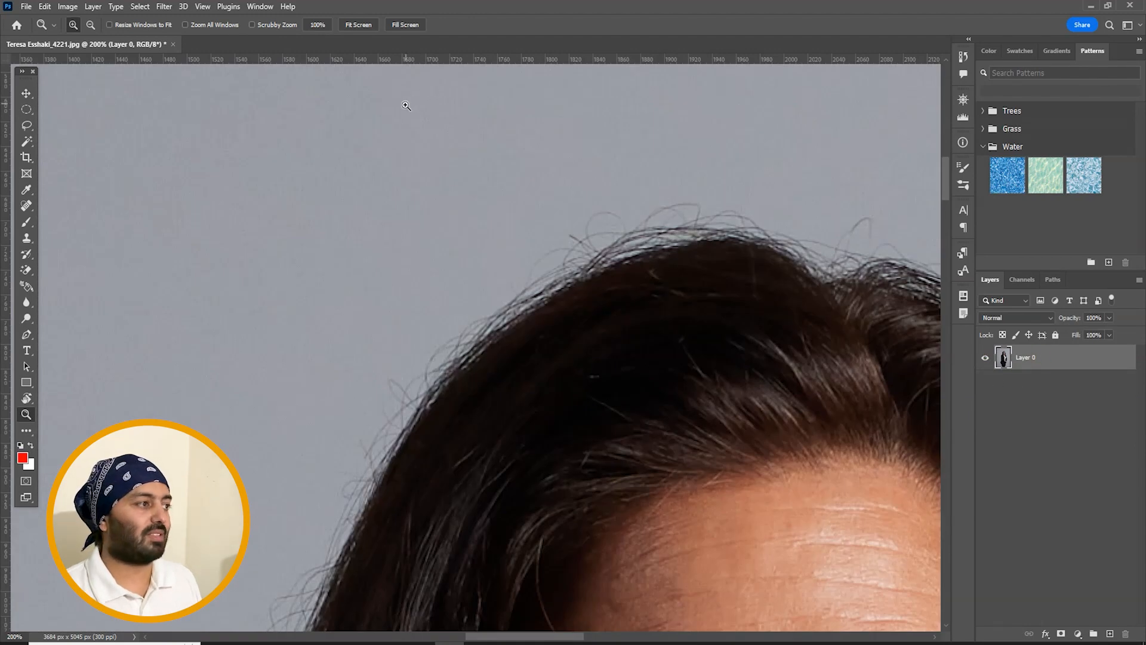
Copy the woman to a new layer using Select Subject and hide the original photo layer.
{"action": "key", "text": "w"}
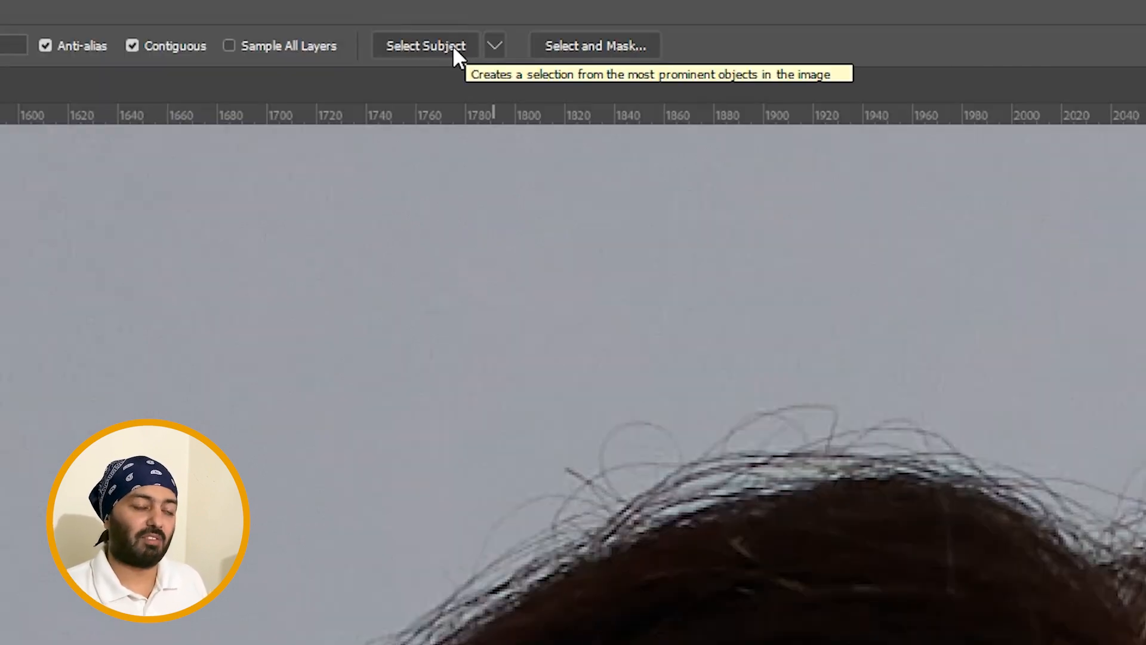
{"action": "left_click", "coordinate": [452, 46]}
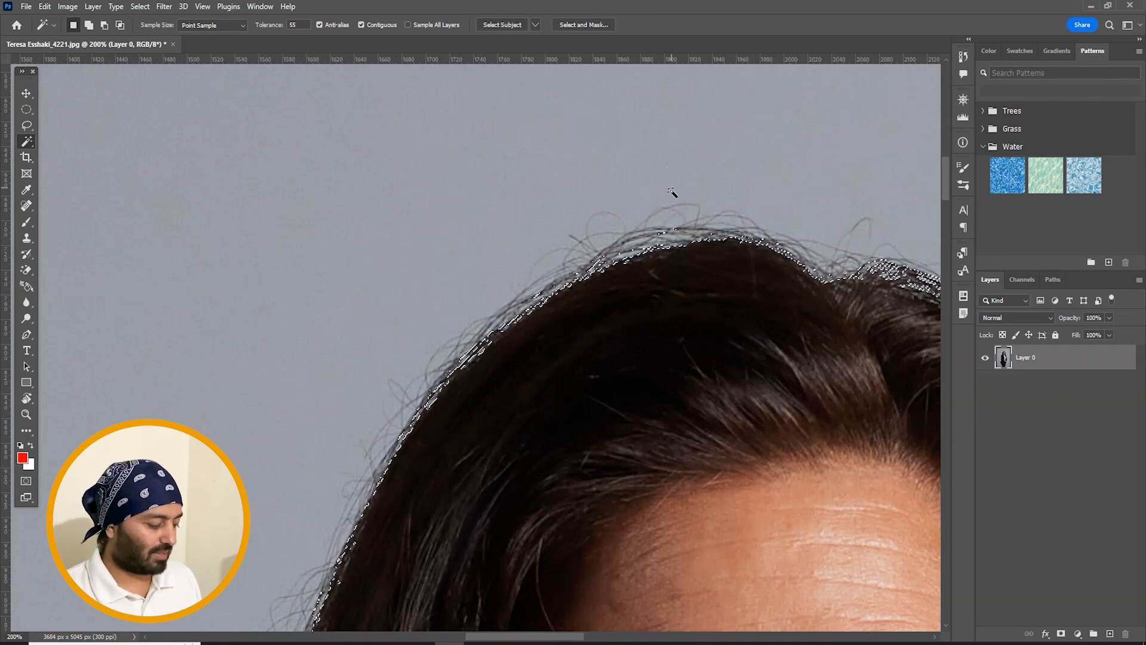
{"action": "key", "text": "v"}
{"action": "key", "text": "ctrl+j"}
{"action": "left_click", "coordinate": [985, 383]}
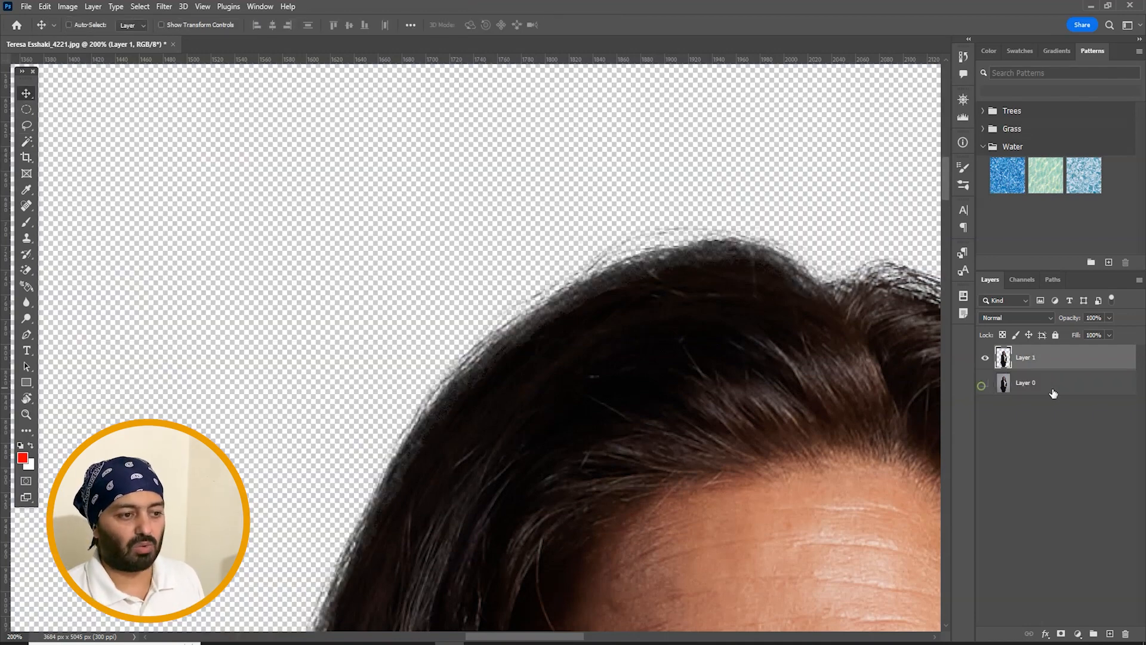
Add a white-filled layer beneath the subject cutout, hide it again, and reselect the cutout layer.
{"action": "left_click", "coordinate": [1053, 393]}
{"action": "key", "text": "ctrl+shift+n"}
{"action": "key", "text": "Return"}
{"action": "key", "text": "ctrl+BackSpace"}
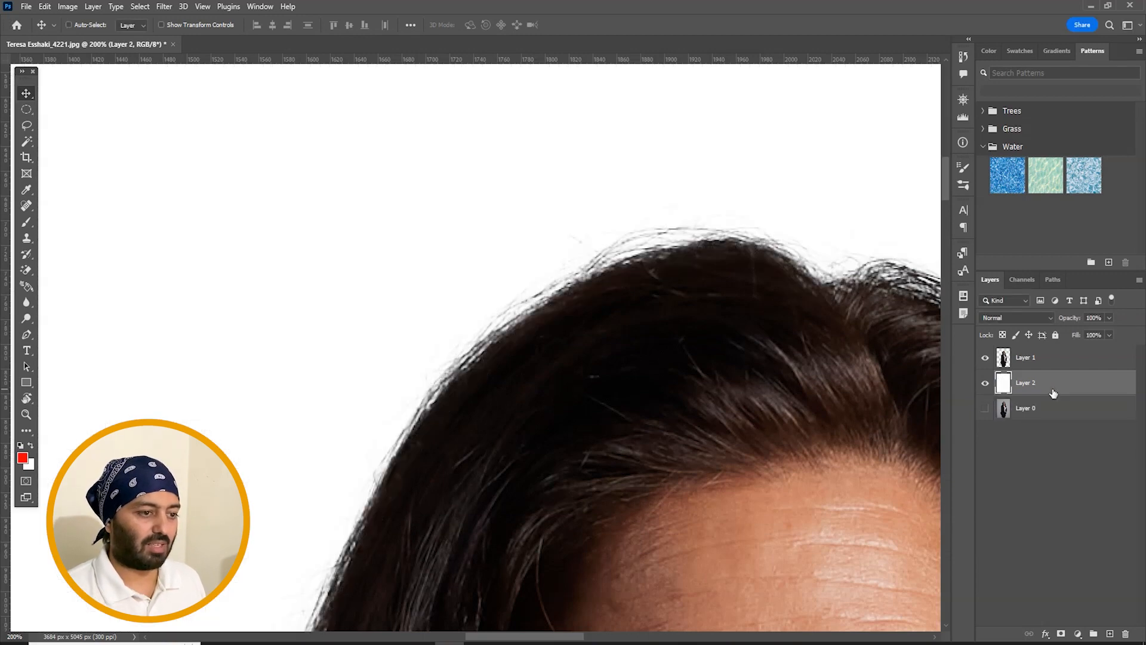
{"action": "left_click", "coordinate": [985, 382]}
{"action": "left_click_drag", "start_coordinate": [914, 353], "coordinate": [628, 299]}
{"action": "left_click", "coordinate": [1032, 359]}
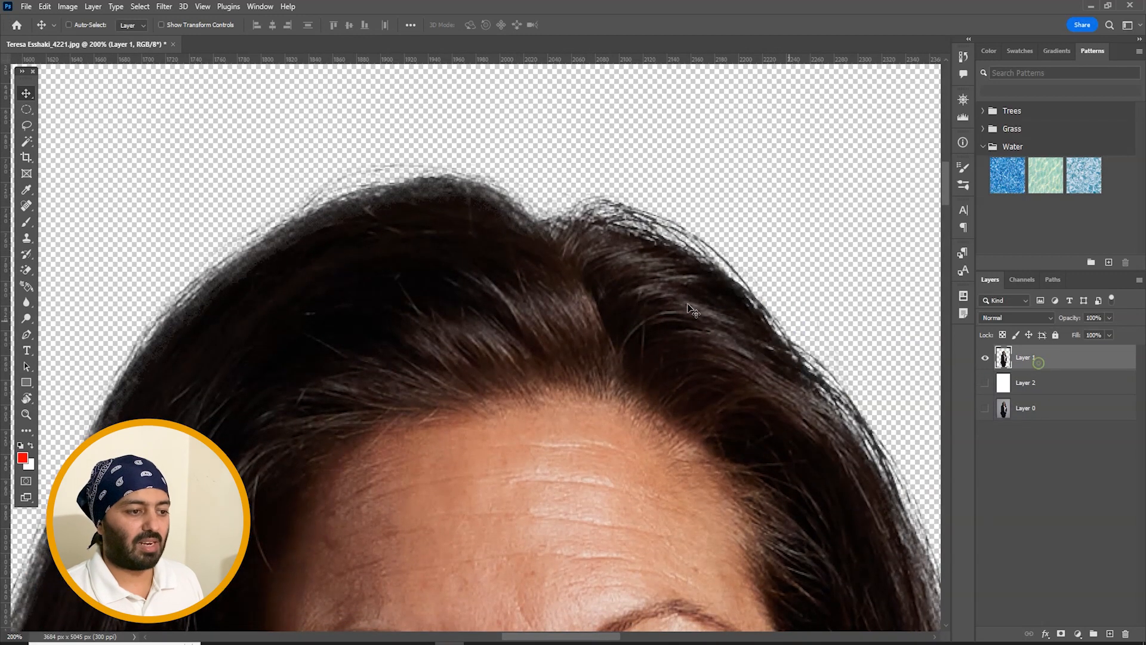
Examine the Select Subject cutout's edges up close around the hair, shoulder and jacket sleeve.
{"action": "key", "text": "z"}
{"action": "left_click", "coordinate": [335, 220]}
{"action": "left_click_drag", "start_coordinate": [335, 222], "coordinate": [763, 394]}
{"action": "left_click_drag", "start_coordinate": [625, 333], "coordinate": [424, 230]}
{"action": "left_click_drag", "start_coordinate": [739, 335], "coordinate": [189, 207]}
{"action": "left_click_drag", "start_coordinate": [810, 518], "coordinate": [527, 492]}
{"action": "left_click_drag", "start_coordinate": [574, 575], "coordinate": [558, 116]}
{"action": "left_click_drag", "start_coordinate": [623, 544], "coordinate": [580, 111]}
{"action": "left_click_drag", "start_coordinate": [675, 516], "coordinate": [605, 93]}
{"action": "left_click_drag", "start_coordinate": [561, 267], "coordinate": [545, 169]}
{"action": "left_click_drag", "start_coordinate": [656, 513], "coordinate": [600, 96]}
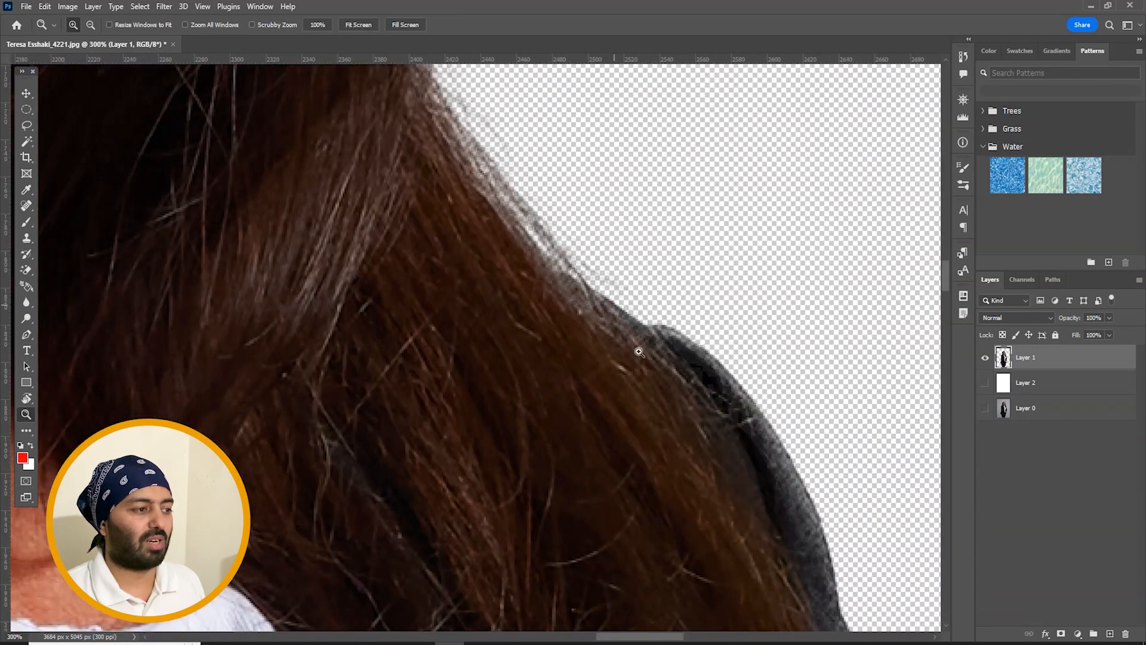
{"action": "left_click_drag", "start_coordinate": [727, 453], "coordinate": [613, 170]}
{"action": "left_click_drag", "start_coordinate": [691, 218], "coordinate": [715, 382]}
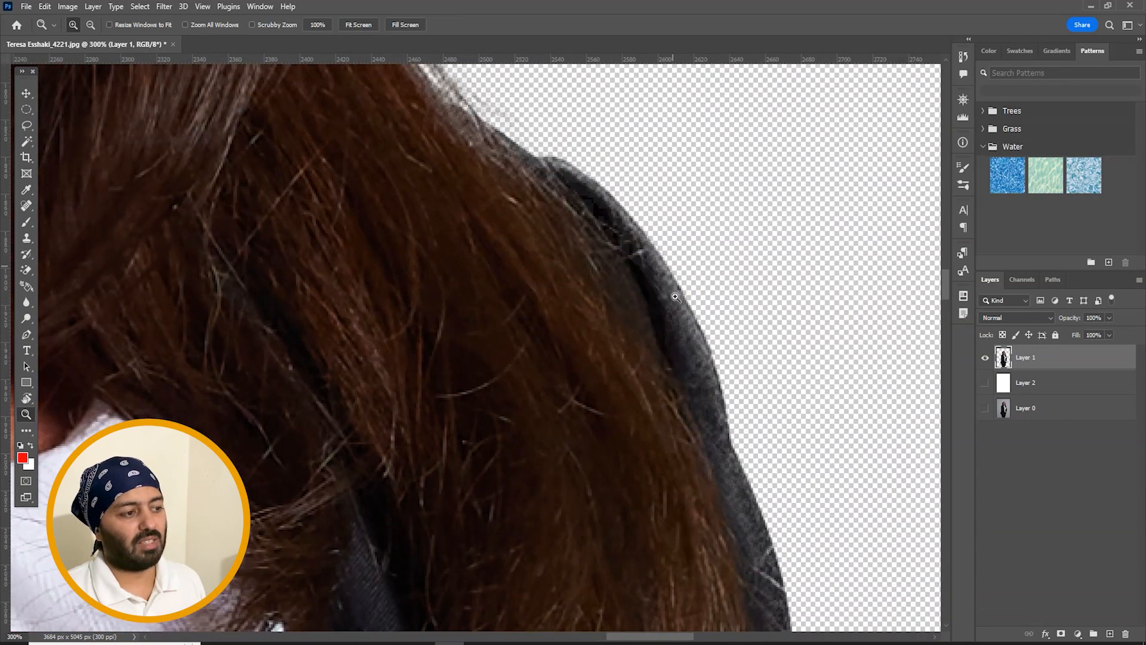
{"action": "left_click_drag", "start_coordinate": [751, 511], "coordinate": [620, 78]}
{"action": "left_click_drag", "start_coordinate": [776, 547], "coordinate": [709, 125]}
{"action": "left_click_drag", "start_coordinate": [786, 520], "coordinate": [719, 197]}
{"action": "left_click_drag", "start_coordinate": [810, 535], "coordinate": [665, 127]}
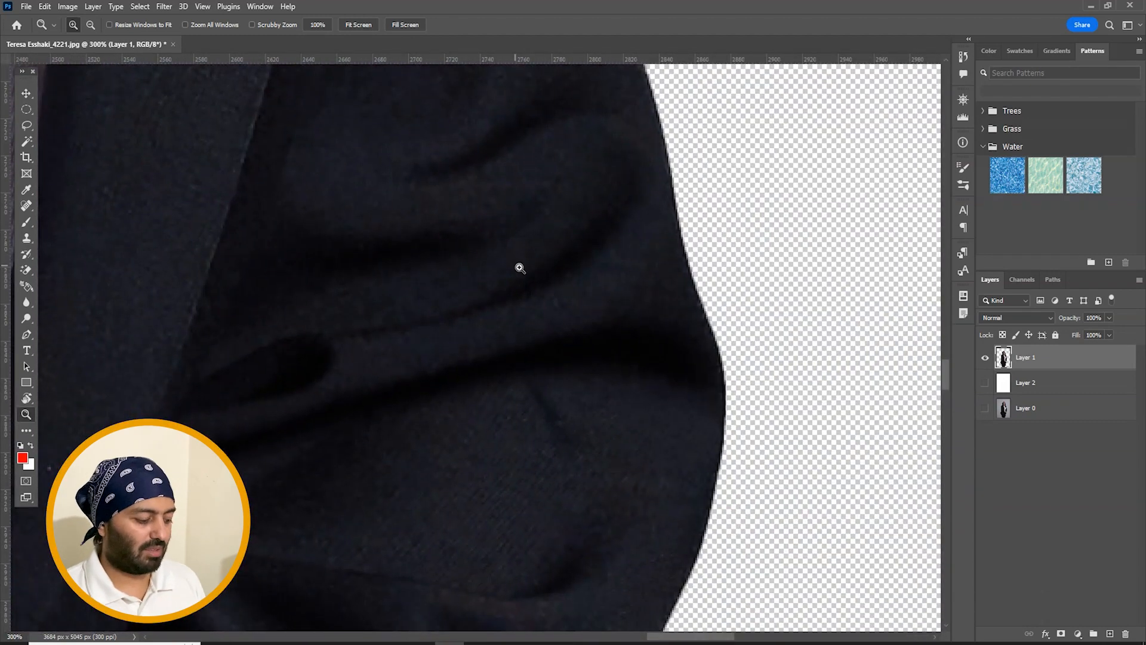
{"action": "key", "text": "ctrl+0"}
{"action": "key", "text": "ctrl+1"}
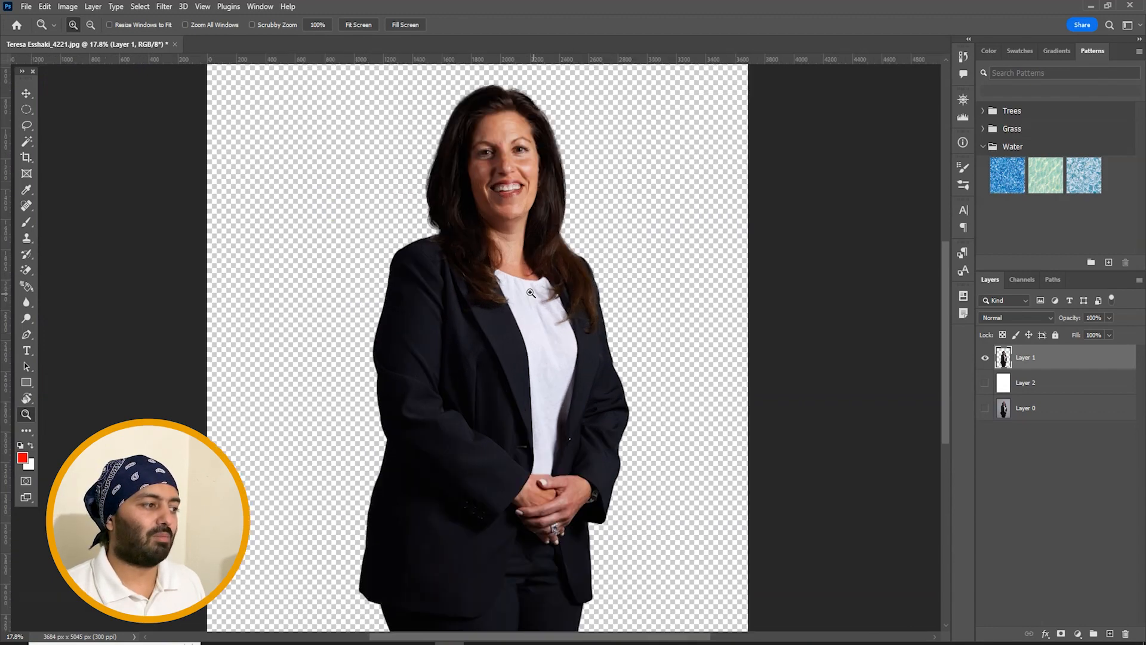
{"action": "left_click", "coordinate": [377, 222]}
{"action": "left_click_drag", "start_coordinate": [448, 118], "coordinate": [464, 460]}
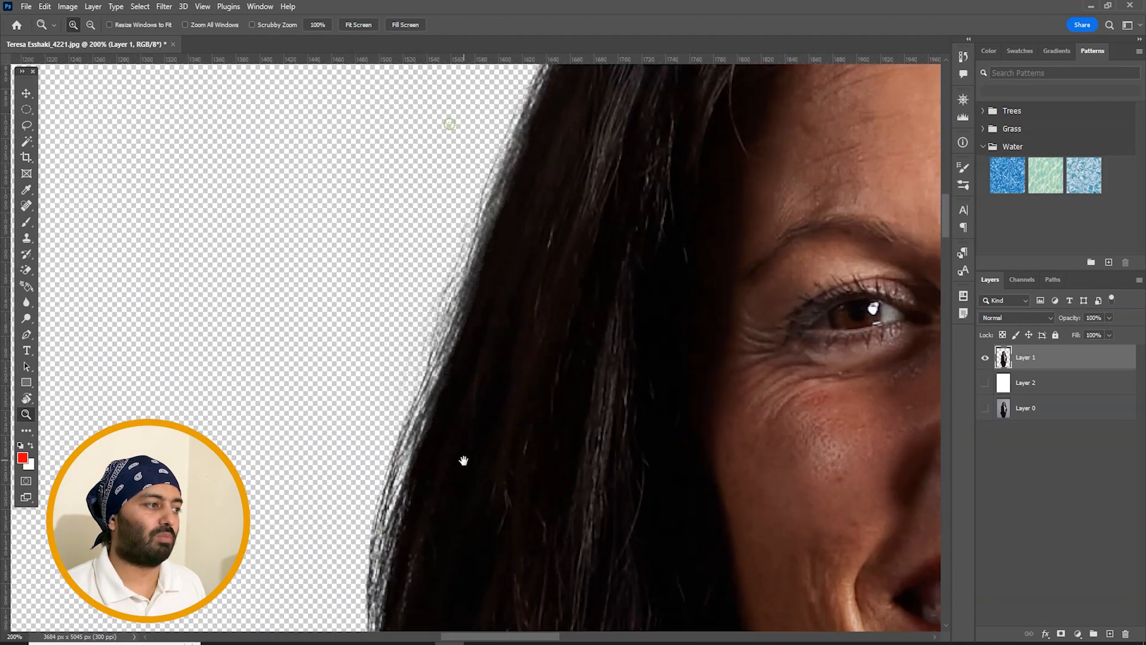
{"action": "left_click_drag", "start_coordinate": [726, 213], "coordinate": [348, 412]}
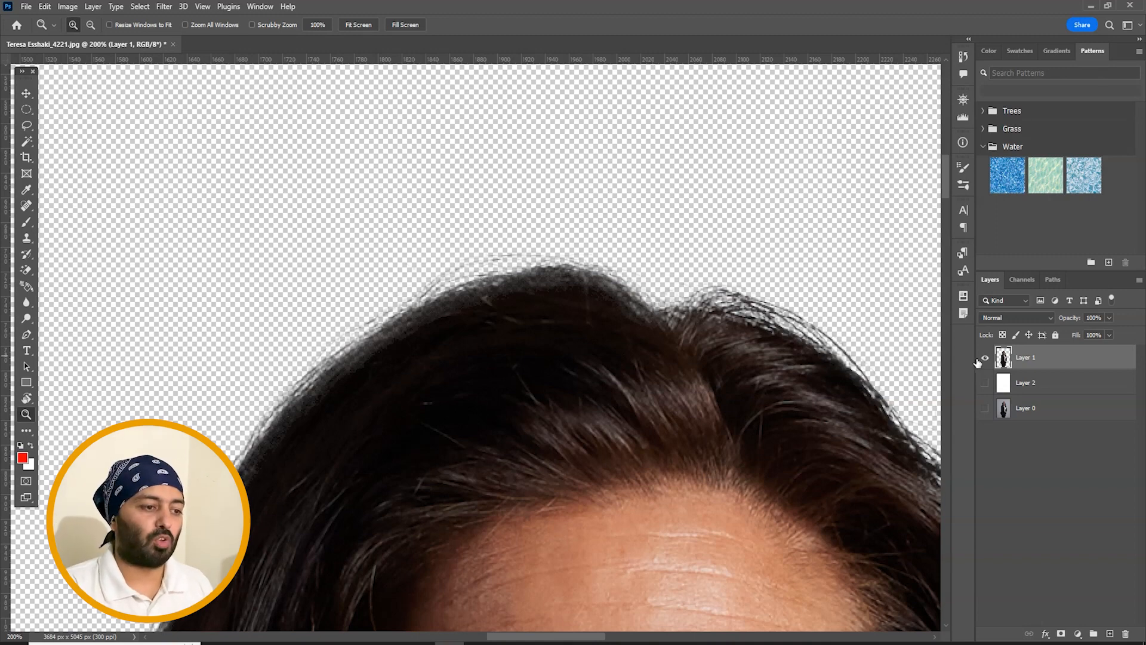
Discard the subject cutout and white layers and return to the original photo with its grey backdrop.
{"action": "key", "text": "ctrl+z"}
{"action": "key", "text": "ctrl+z"}
{"action": "key", "text": "ctrl+z"}
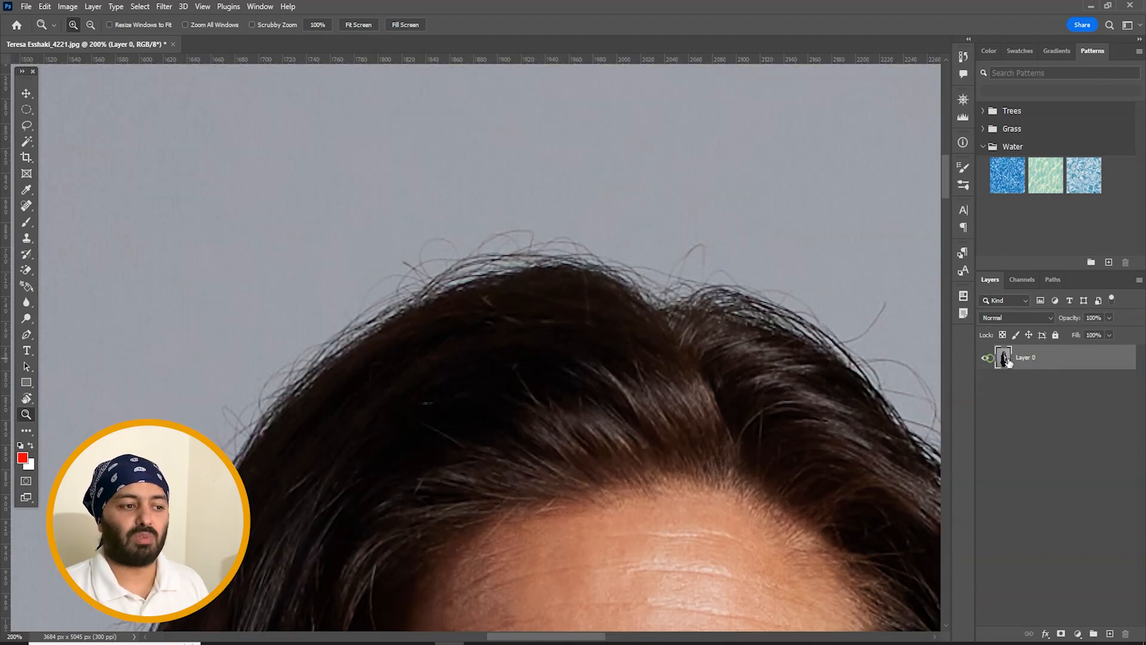
{"action": "key", "text": "ctrl+0"}
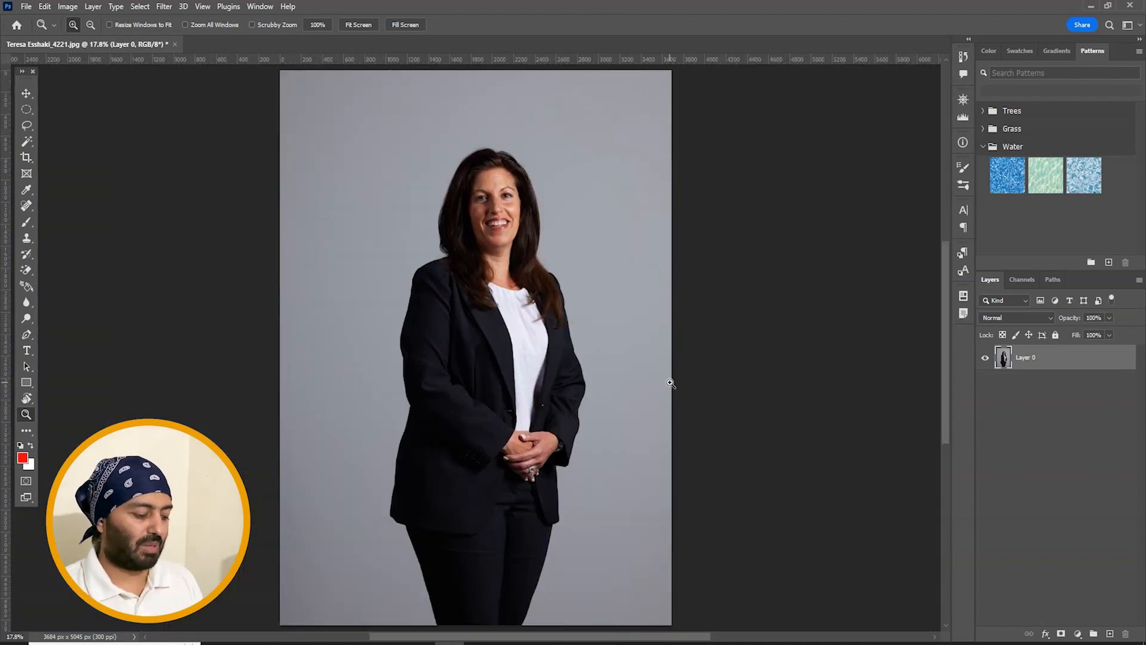
{"action": "key", "text": "p"}
{"action": "right_click", "coordinate": [24, 339]}
{"action": "left_click", "coordinate": [64, 336]}
{"action": "key", "text": "z"}
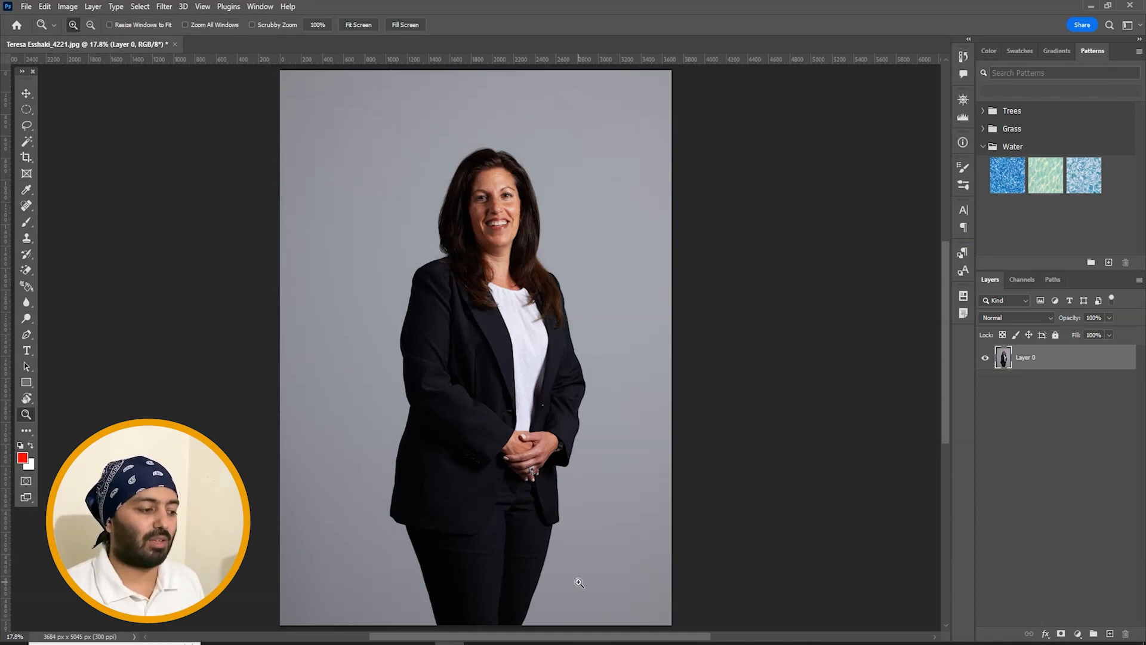
{"action": "key", "text": "p"}
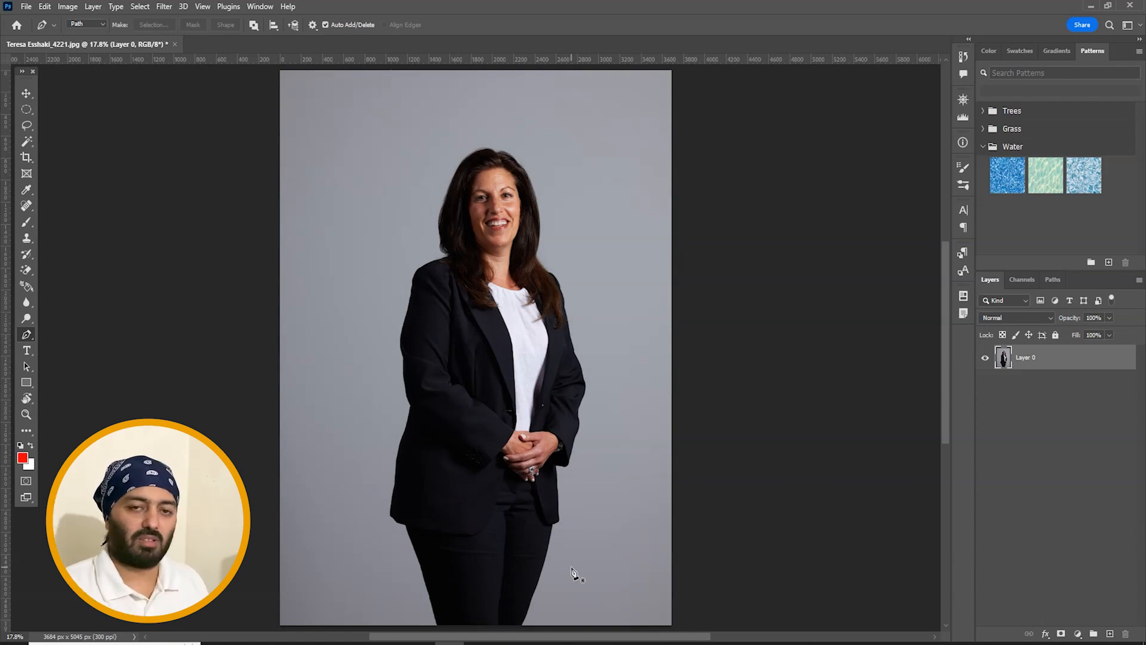
{"action": "key", "text": "m"}
{"action": "left_click_drag", "start_coordinate": [571, 572], "coordinate": [453, 588]}
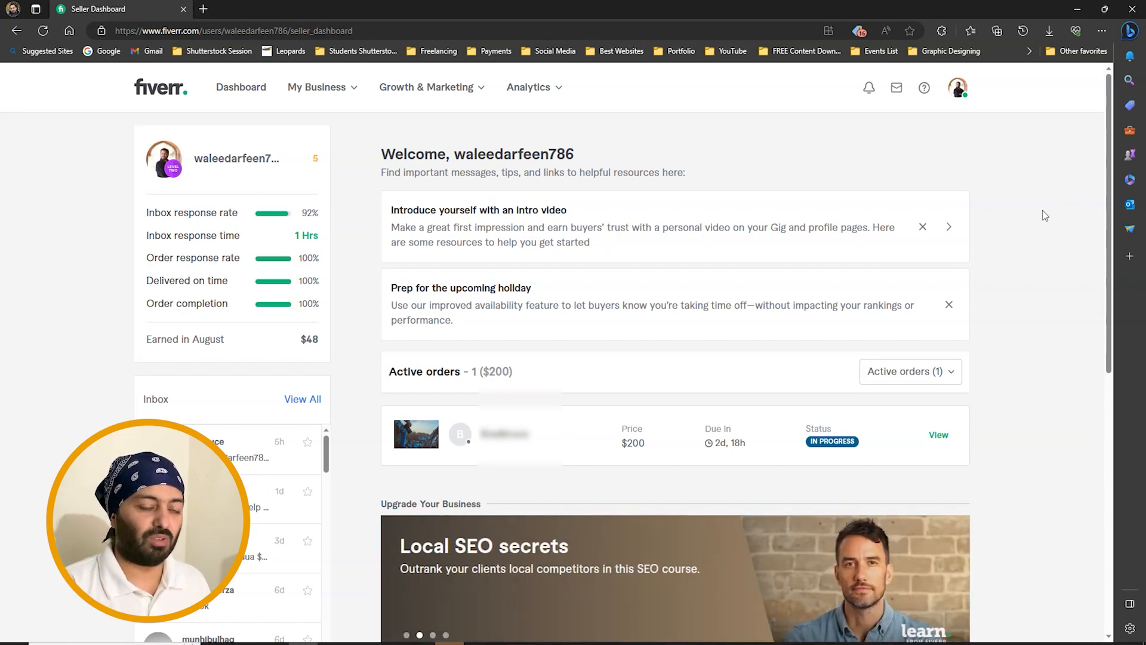
Switch back to Photoshop, dismiss the Creative Cloud repair dialog, and convert the locked Background into an editable layer.
{"action": "key", "text": "F5"}
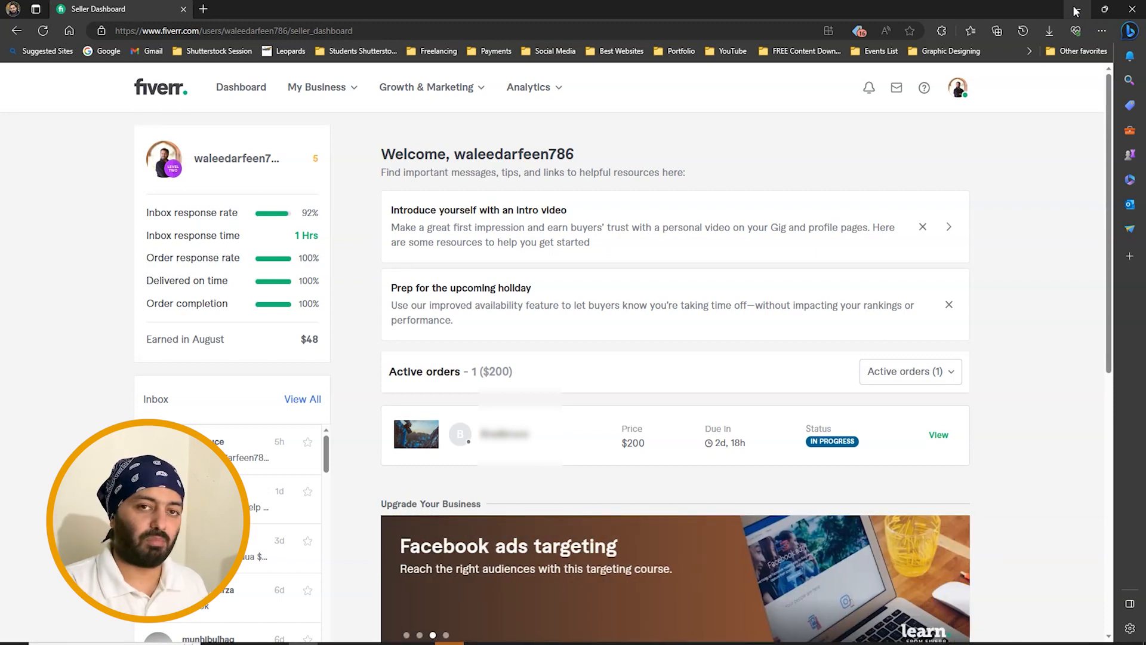
{"action": "left_click", "coordinate": [1086, 11]}
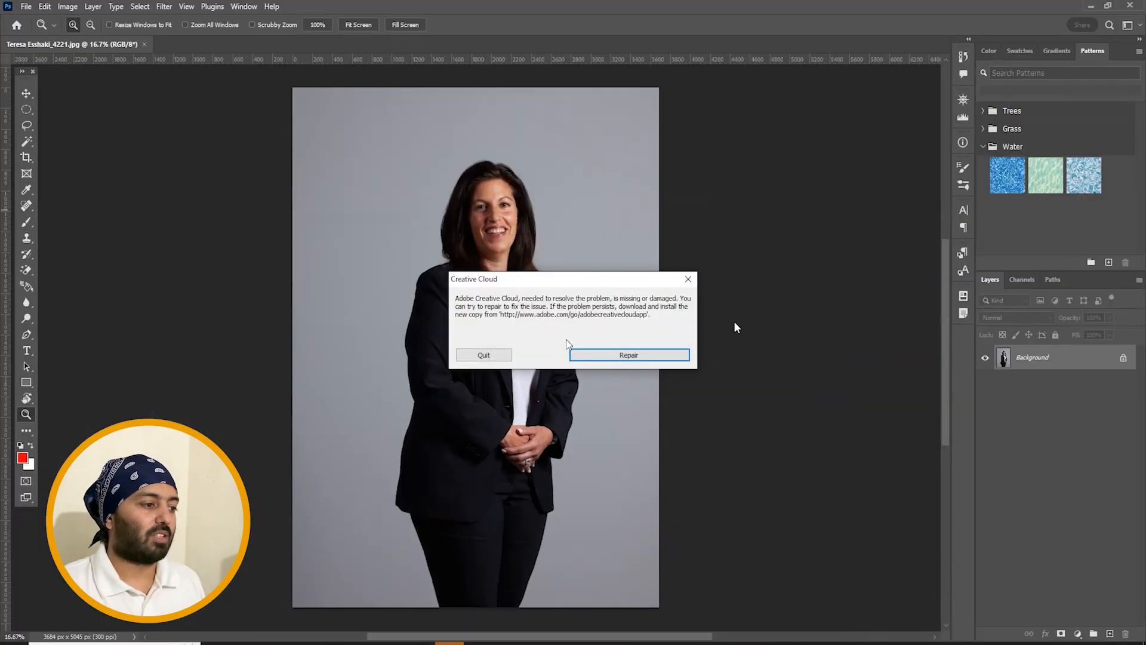
{"action": "left_click", "coordinate": [479, 354]}
{"action": "double_click", "coordinate": [1042, 362]}
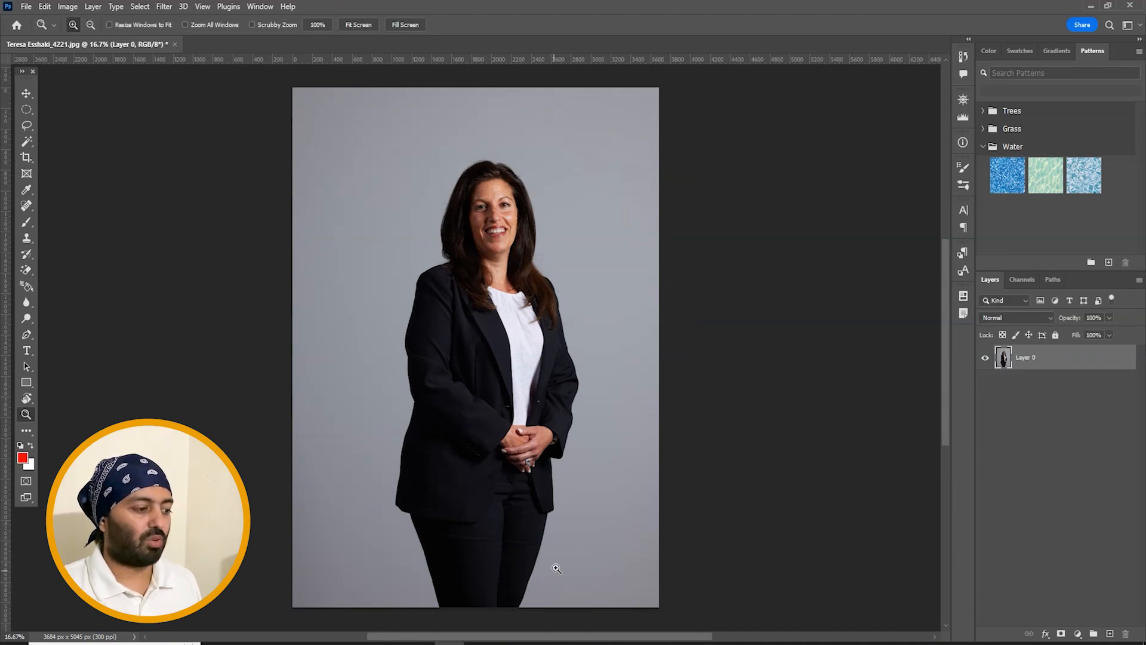
Start a Pen tool path just below the photo's bottom edge at the right-hand trouser leg and curve its first segment along the leg.
{"action": "left_click_drag", "start_coordinate": [593, 500], "coordinate": [393, 612]}
{"action": "left_click", "coordinate": [631, 577]}
{"action": "left_click", "coordinate": [619, 578]}
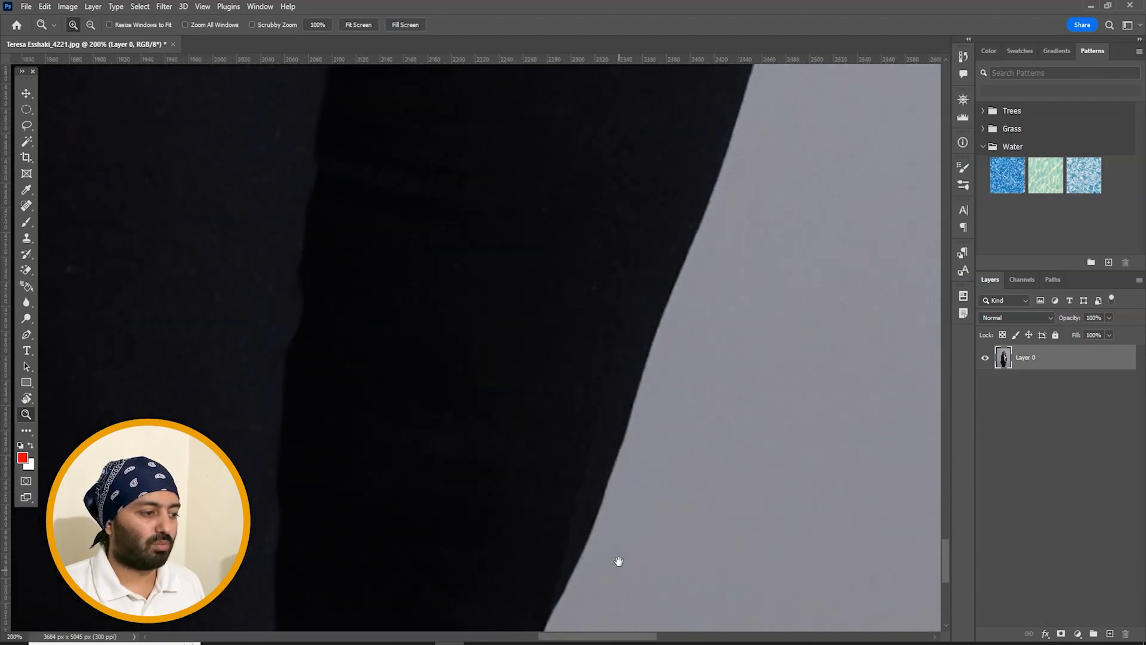
{"action": "left_click_drag", "start_coordinate": [619, 560], "coordinate": [628, 477]}
{"action": "key", "text": "p"}
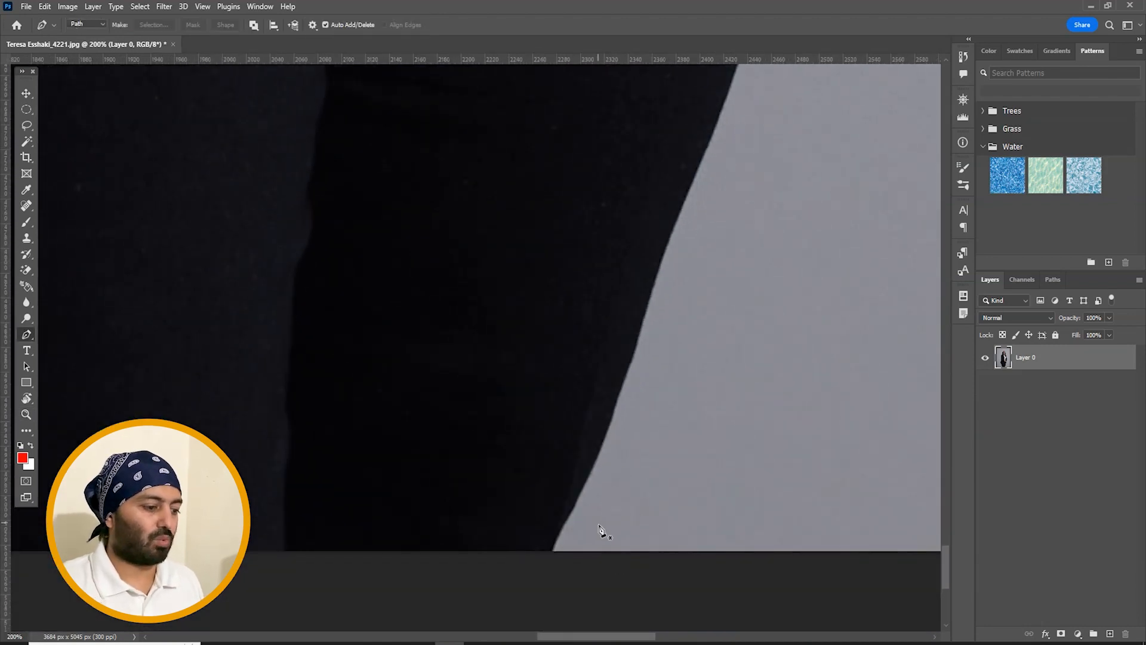
{"action": "left_click", "coordinate": [549, 556]}
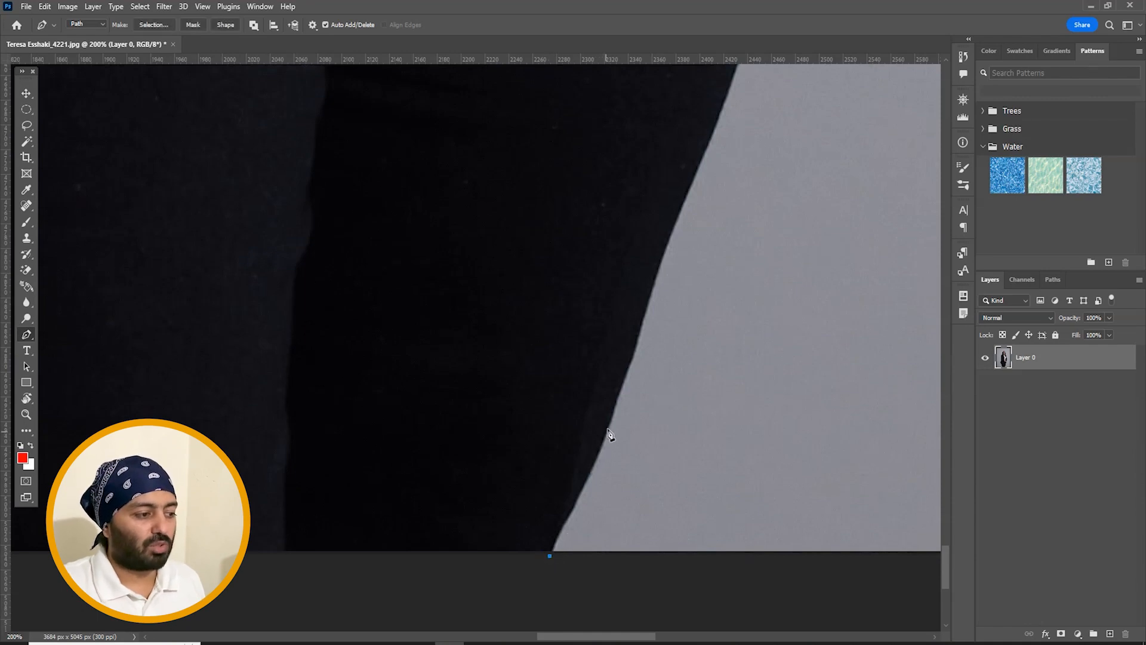
{"action": "left_click_drag", "start_coordinate": [611, 412], "coordinate": [699, 337]}
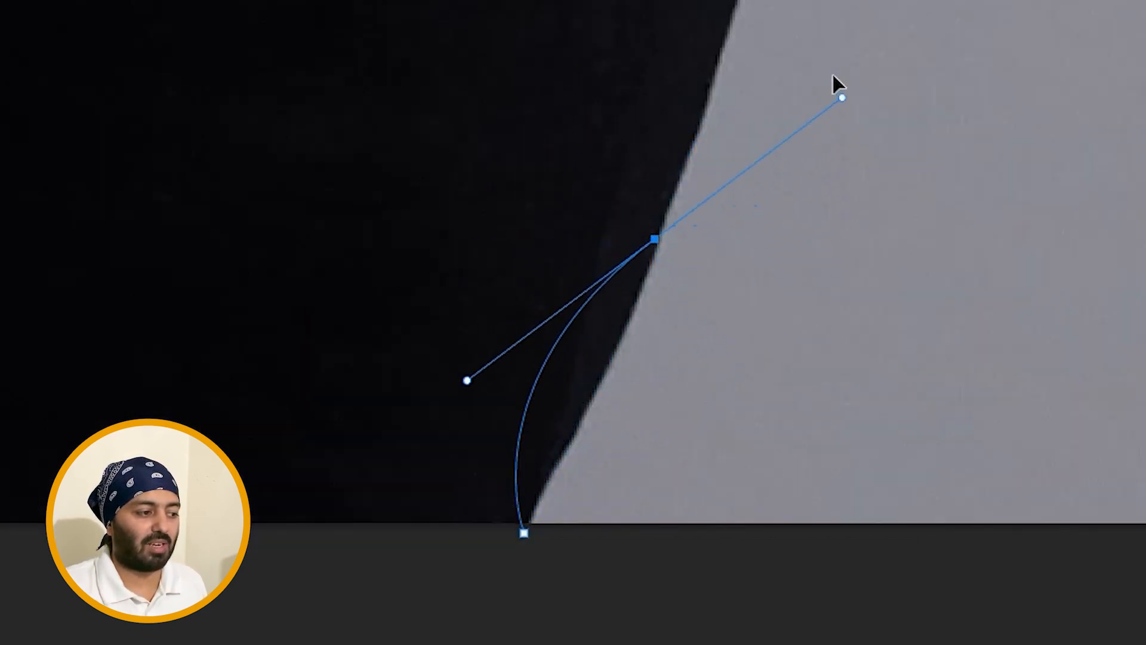
{"action": "left_click_drag", "start_coordinate": [836, 83], "coordinate": [716, 54]}
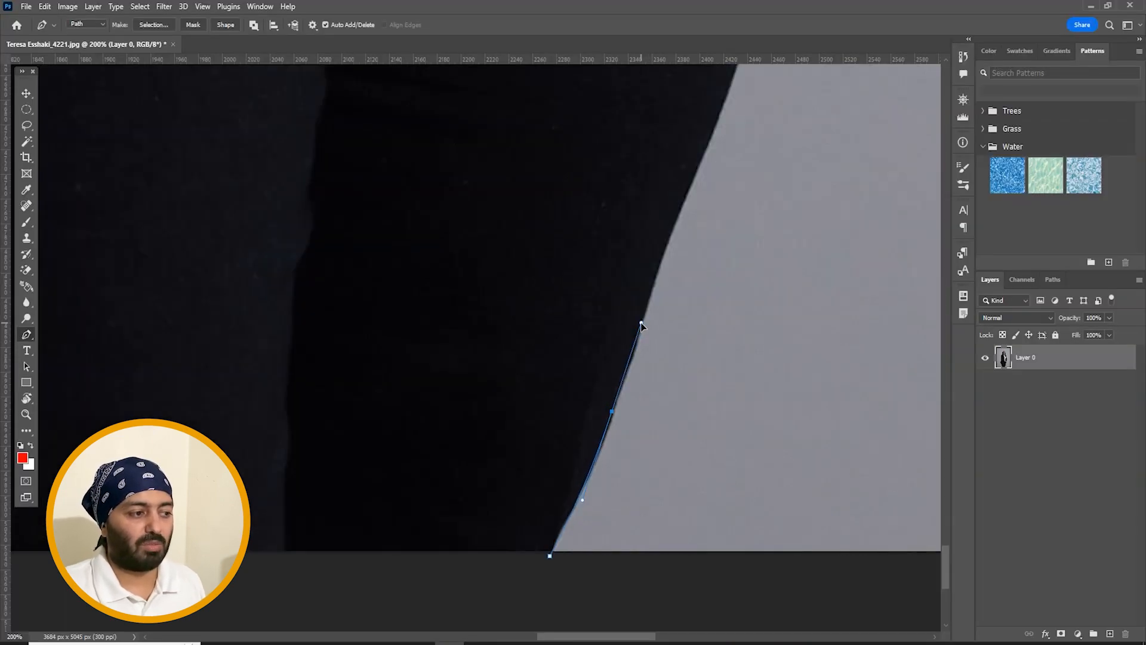
Shorten and realign the new anchor's direction handle so that it follows the trouser leg's edge.
{"action": "left_click_drag", "start_coordinate": [643, 322], "coordinate": [594, 423]}
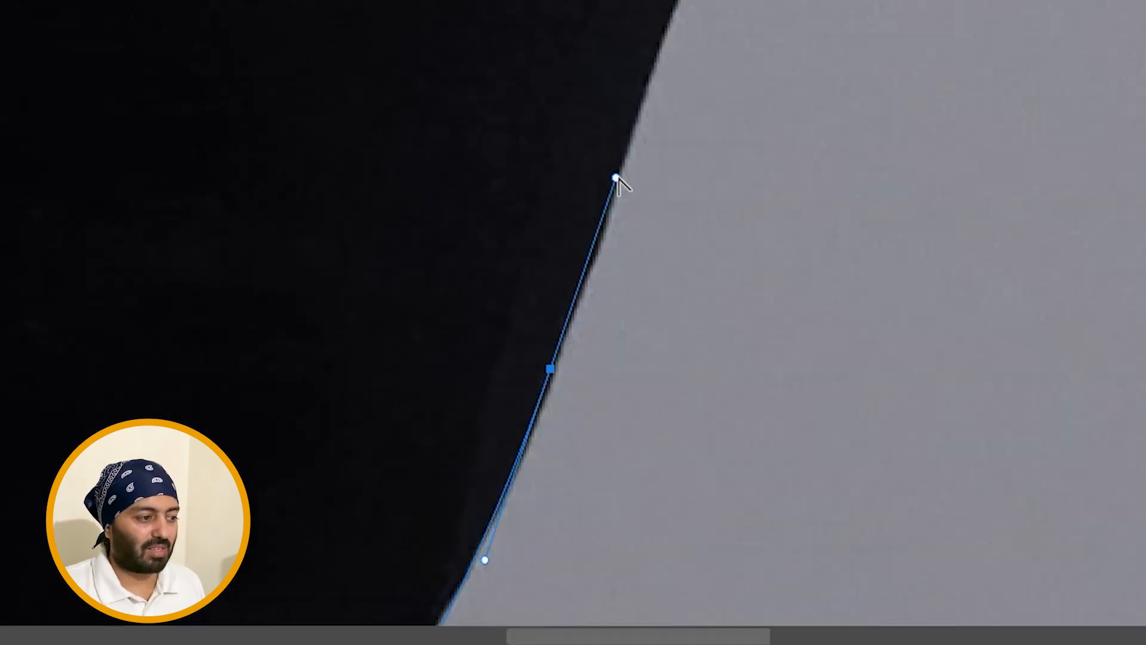
{"action": "left_click_drag", "start_coordinate": [617, 178], "coordinate": [627, 199]}
{"action": "left_click_drag", "start_coordinate": [654, 240], "coordinate": [614, 182]}
{"action": "left_click_drag", "start_coordinate": [503, 588], "coordinate": [556, 529]}
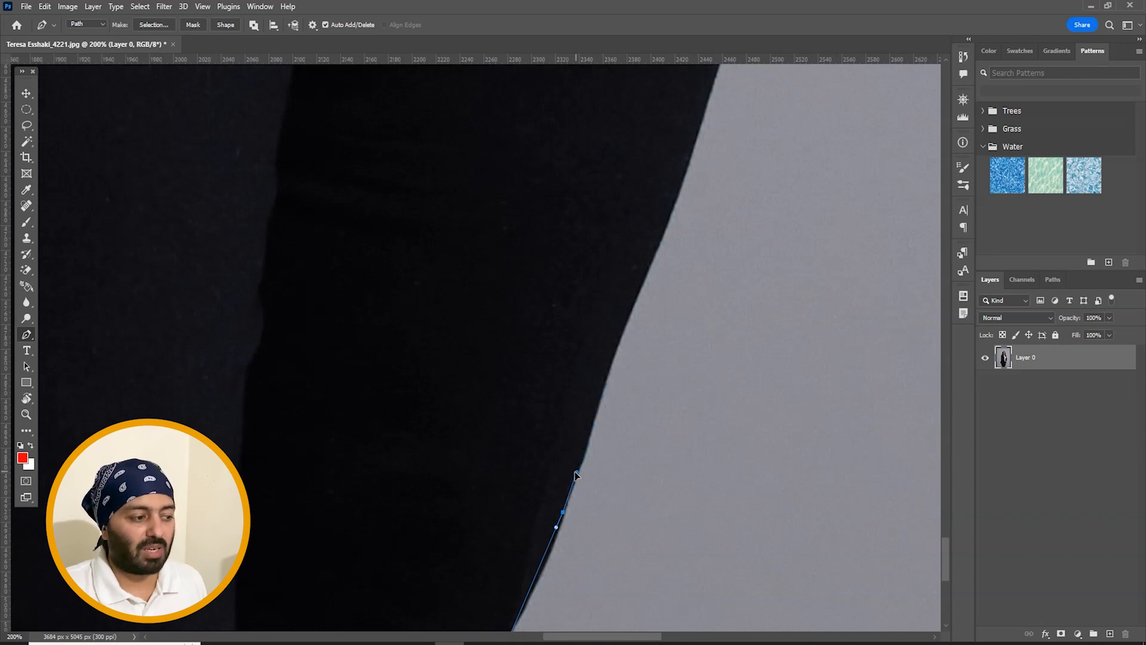
{"action": "mouse_move", "coordinate": [559, 476]}
{"action": "left_mouse_down"}
{"action": "mouse_move", "coordinate": [508, 464]}
{"action": "mouse_move", "coordinate": [570, 476]}
{"action": "left_mouse_up"}
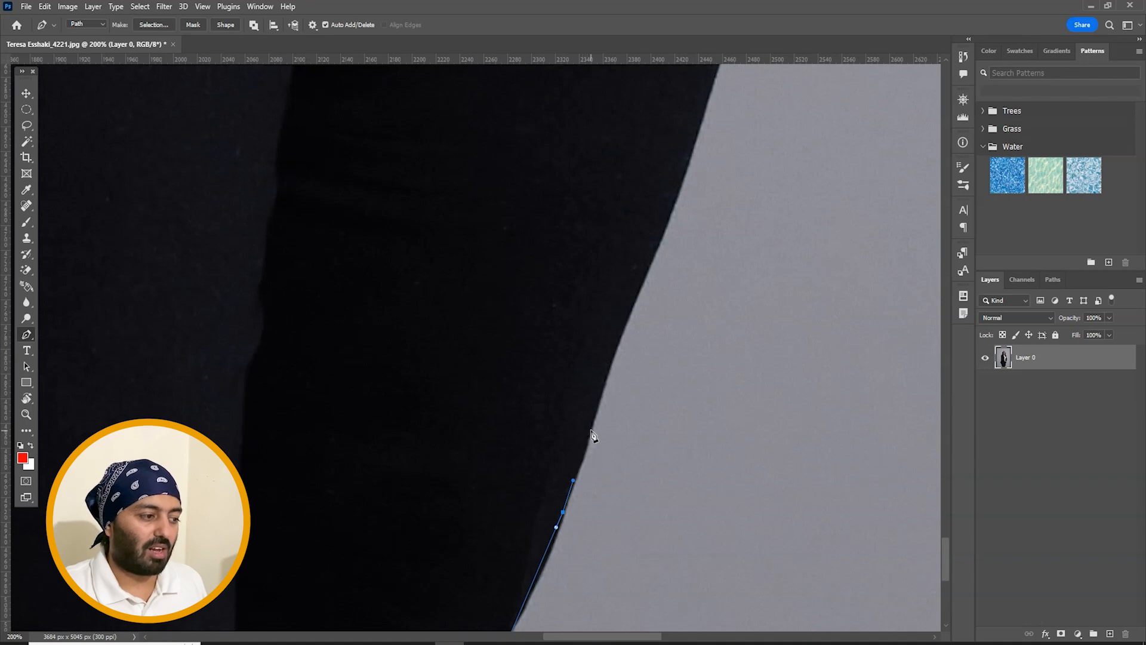
Continue the path with curved anchors up the trouser leg's outer edge towards the jacket hem.
{"action": "left_click_drag", "start_coordinate": [594, 421], "coordinate": [595, 412]}
{"action": "left_click_drag", "start_coordinate": [621, 335], "coordinate": [546, 452]}
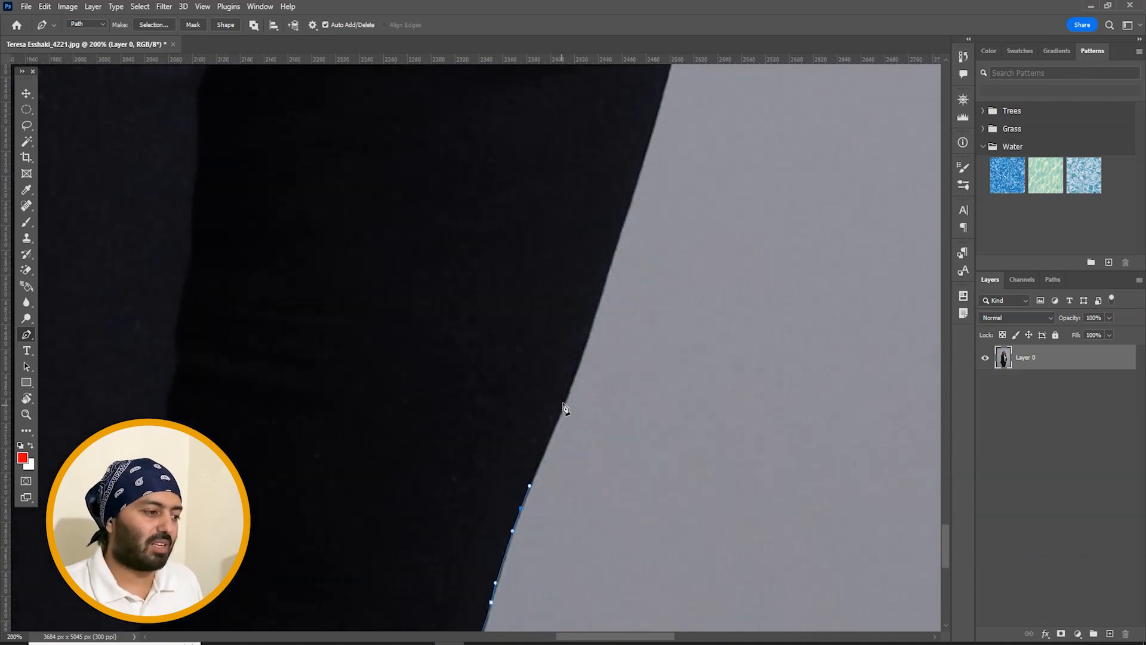
{"action": "left_click_drag", "start_coordinate": [595, 327], "coordinate": [541, 492]}
{"action": "left_click_drag", "start_coordinate": [556, 425], "coordinate": [570, 376]}
{"action": "left_click_drag", "start_coordinate": [594, 329], "coordinate": [559, 500]}
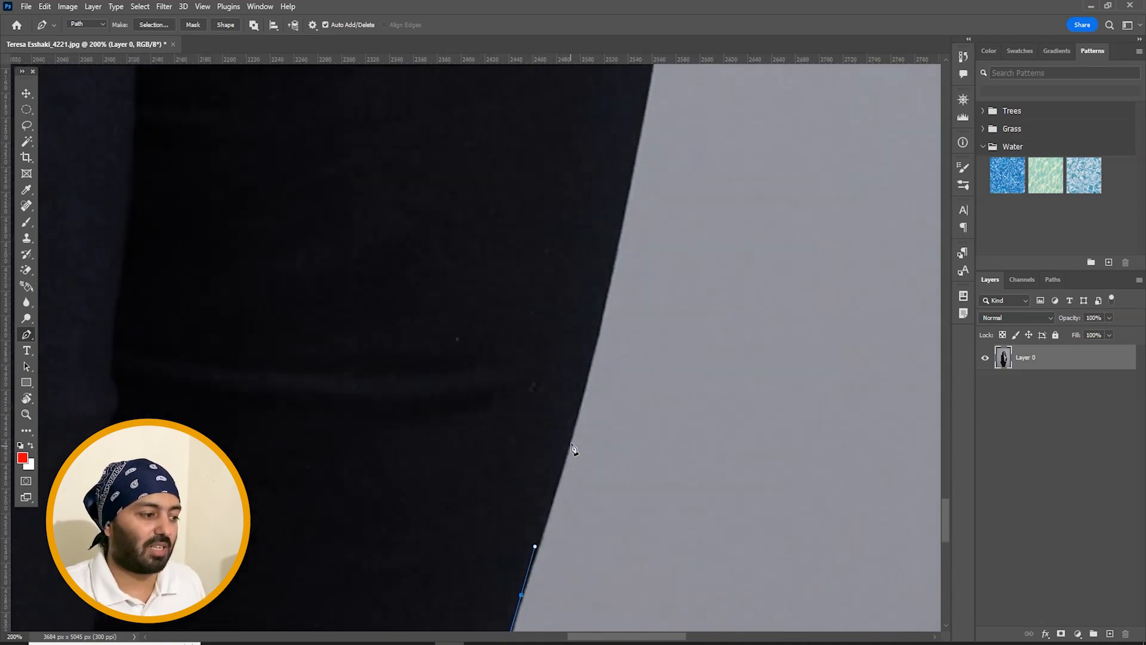
{"action": "left_click_drag", "start_coordinate": [575, 421], "coordinate": [584, 388]}
{"action": "left_click_drag", "start_coordinate": [612, 304], "coordinate": [567, 473]}
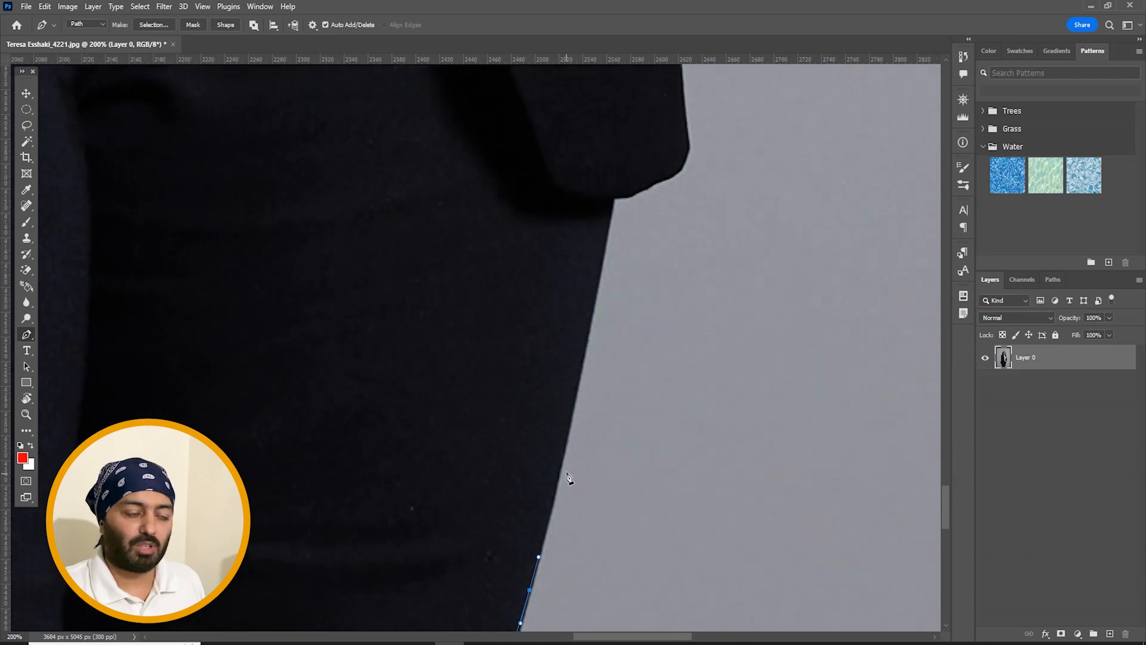
{"action": "left_click_drag", "start_coordinate": [571, 410], "coordinate": [583, 352]}
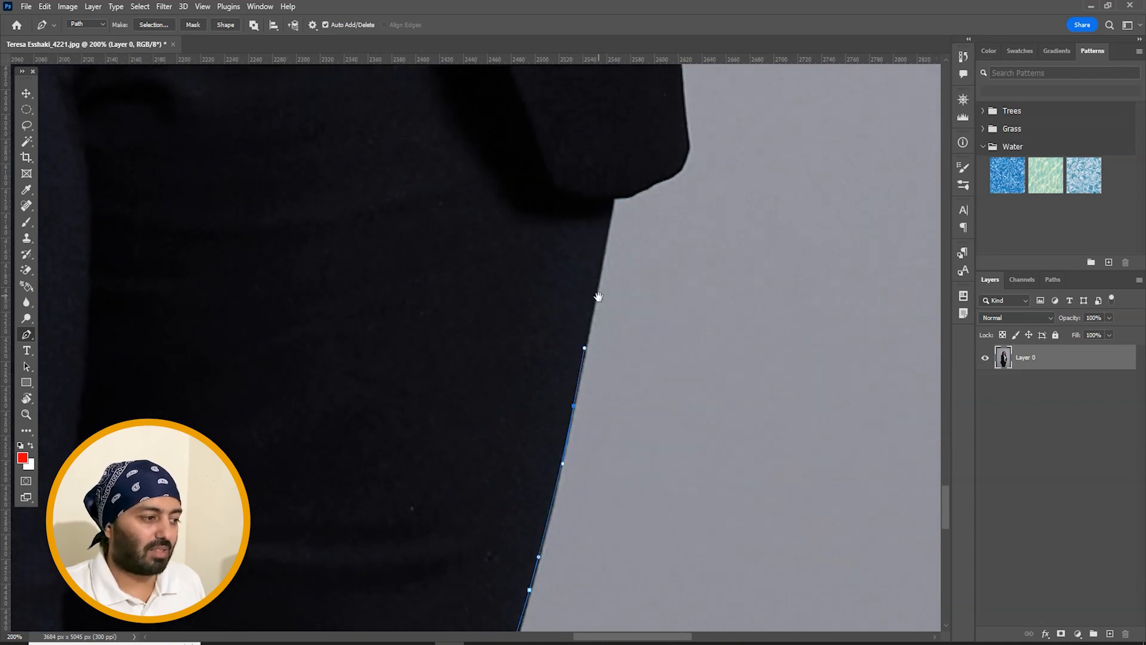
{"action": "left_click_drag", "start_coordinate": [599, 280], "coordinate": [564, 430]}
Trace the remaining trouser edge at 400% zoom, ending with a corner anchor where it meets the jacket hem.
{"action": "scroll", "coordinate": [571, 389], "scroll_direction": "up", "scroll_amount": 3}
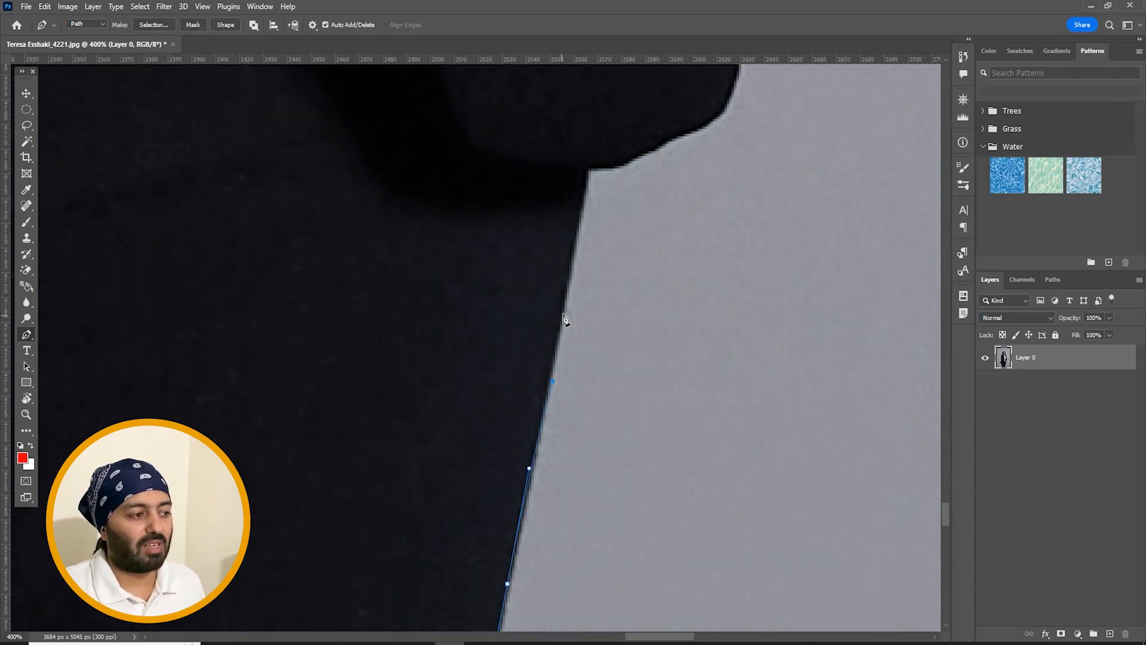
{"action": "left_click", "coordinate": [536, 435]}
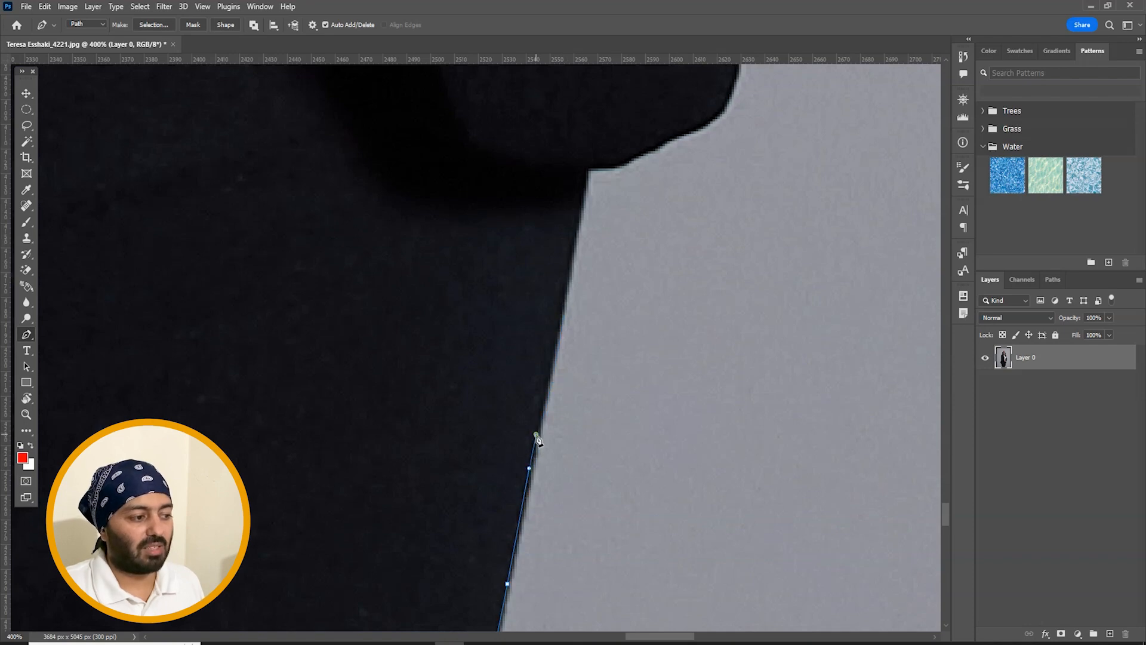
{"action": "left_click_drag", "start_coordinate": [559, 304], "coordinate": [563, 284]}
{"action": "left_click", "coordinate": [586, 173]}
{"action": "scroll", "coordinate": [591, 173], "scroll_direction": "up", "scroll_amount": 5}
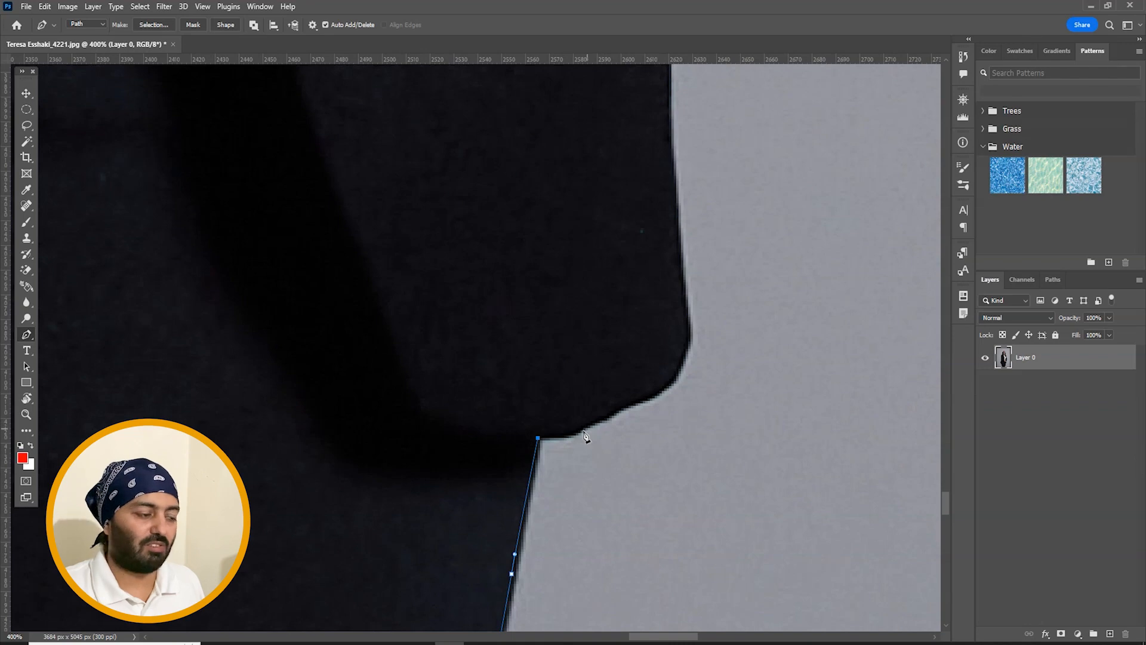
Trace along the jacket hem and around its rounded lower corner.
{"action": "left_click", "coordinate": [581, 428]}
{"action": "left_click", "coordinate": [604, 420]}
{"action": "left_click_drag", "start_coordinate": [643, 398], "coordinate": [665, 382]}
{"action": "left_click_drag", "start_coordinate": [690, 329], "coordinate": [684, 293]}
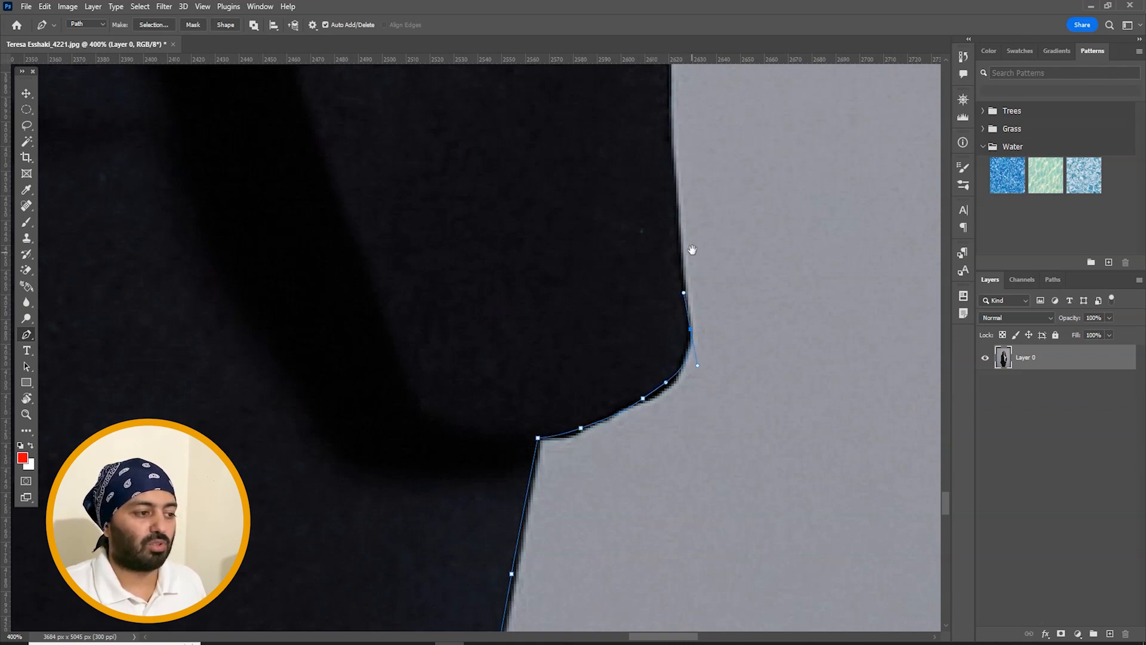
Trace up the jacket's side edge to the corner where it meets the underside of the sleeve.
{"action": "left_click_drag", "start_coordinate": [692, 249], "coordinate": [582, 494]}
{"action": "left_click_drag", "start_coordinate": [560, 377], "coordinate": [563, 328]}
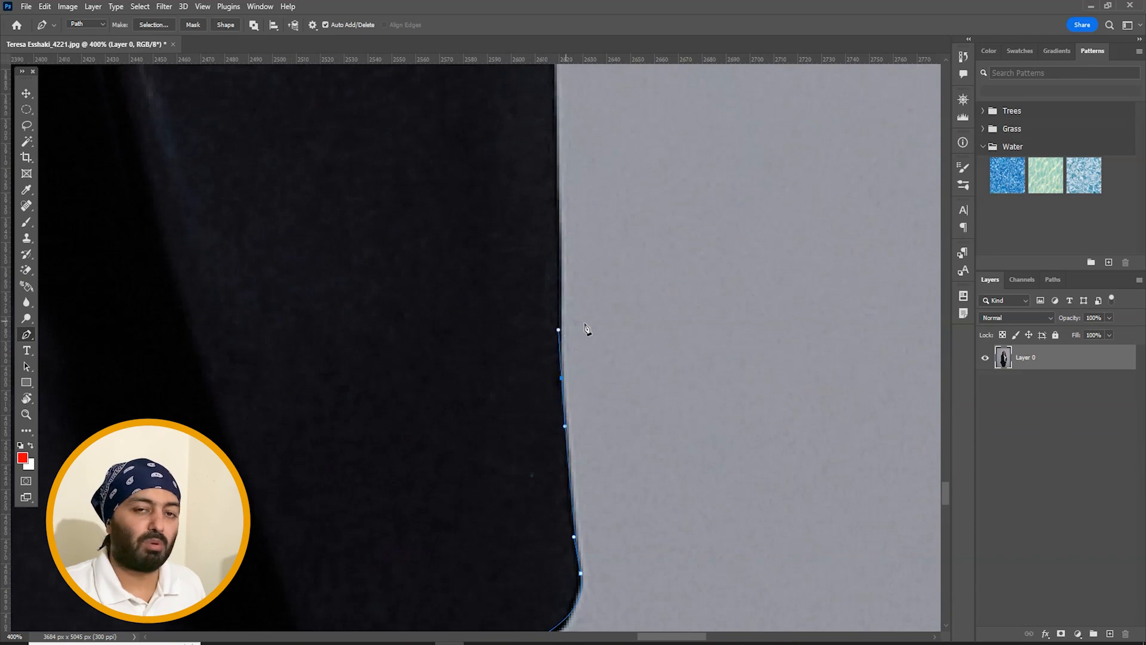
{"action": "left_click_drag", "start_coordinate": [558, 174], "coordinate": [553, 387]}
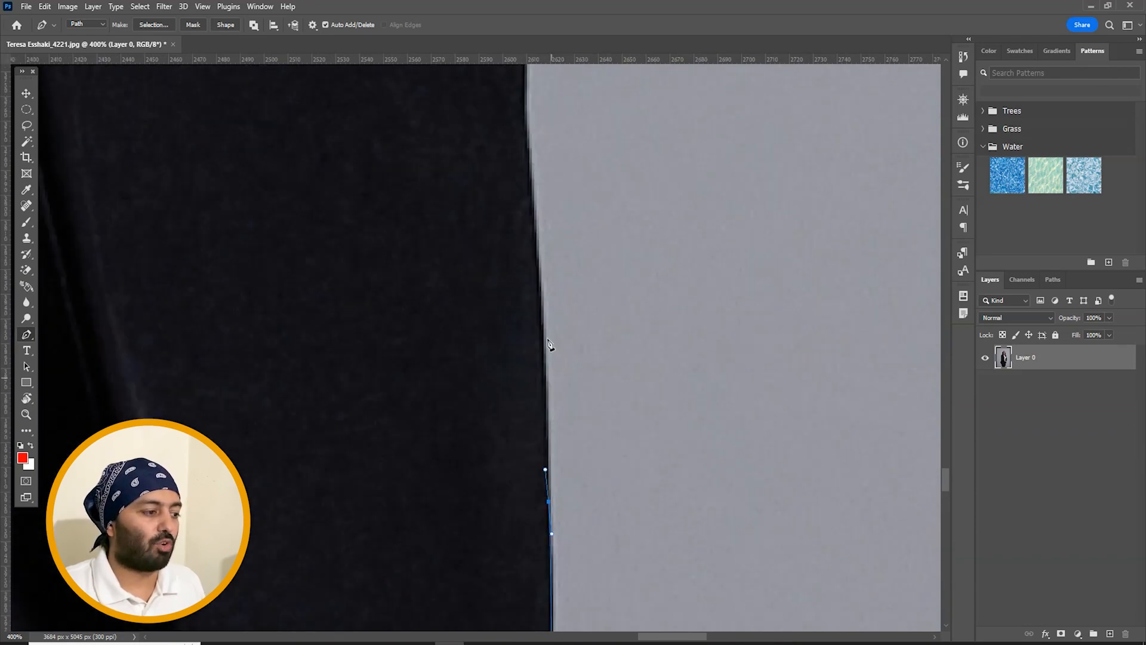
{"action": "left_click_drag", "start_coordinate": [534, 256], "coordinate": [537, 467]}
{"action": "left_click_drag", "start_coordinate": [526, 346], "coordinate": [525, 286]}
{"action": "left_click_drag", "start_coordinate": [519, 179], "coordinate": [519, 172]}
{"action": "left_click_drag", "start_coordinate": [513, 117], "coordinate": [516, 429]}
{"action": "left_click", "coordinate": [502, 352]}
Trace the sleeve's underside out to the cuff and around its rounded corner.
{"action": "left_click_drag", "start_coordinate": [521, 356], "coordinate": [531, 352]}
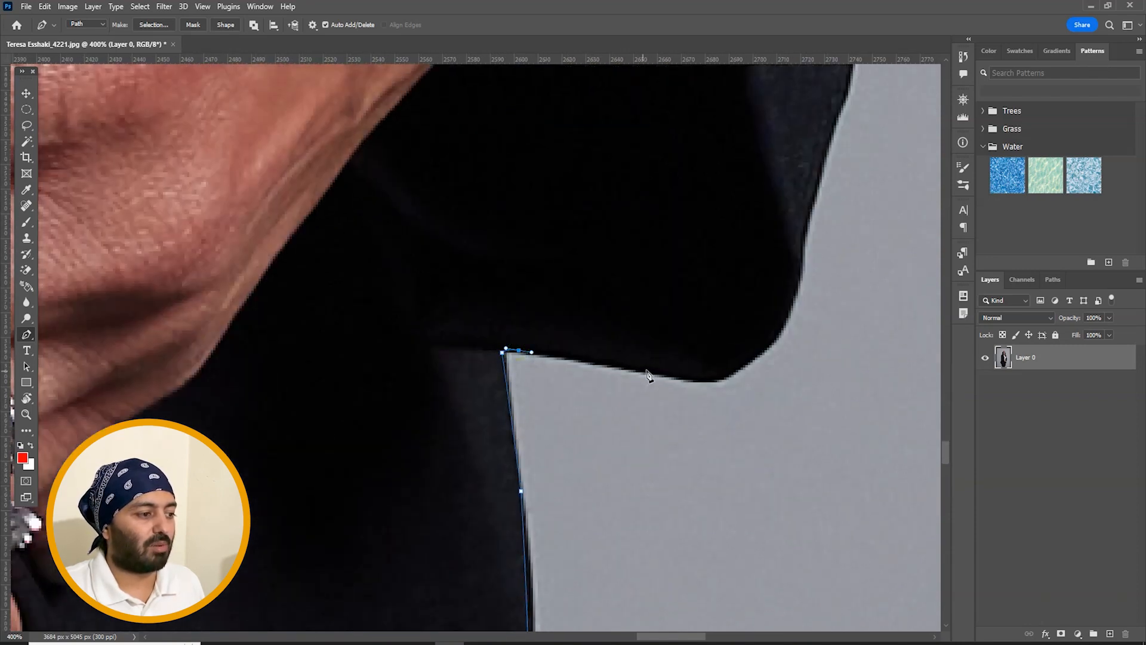
{"action": "left_click", "coordinate": [686, 377]}
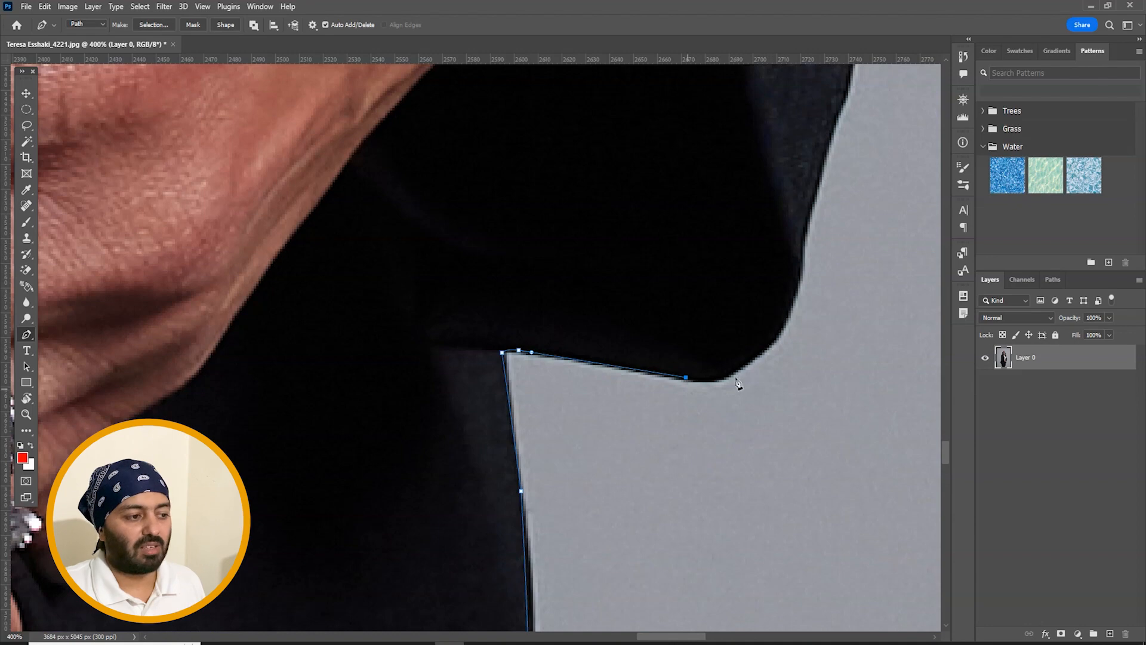
{"action": "left_click_drag", "start_coordinate": [773, 309], "coordinate": [674, 341]}
{"action": "left_click_drag", "start_coordinate": [702, 269], "coordinate": [597, 398]}
Continue the path up the outer edge of the forearm sleeve, following its folds.
{"action": "left_click_drag", "start_coordinate": [628, 291], "coordinate": [640, 238]}
{"action": "left_click_drag", "start_coordinate": [668, 170], "coordinate": [599, 395]}
{"action": "left_click_drag", "start_coordinate": [608, 302], "coordinate": [622, 245]}
{"action": "left_click_drag", "start_coordinate": [650, 167], "coordinate": [513, 467]}
{"action": "left_click_drag", "start_coordinate": [558, 380], "coordinate": [569, 347]}
{"action": "left_click_drag", "start_coordinate": [579, 266], "coordinate": [585, 229]}
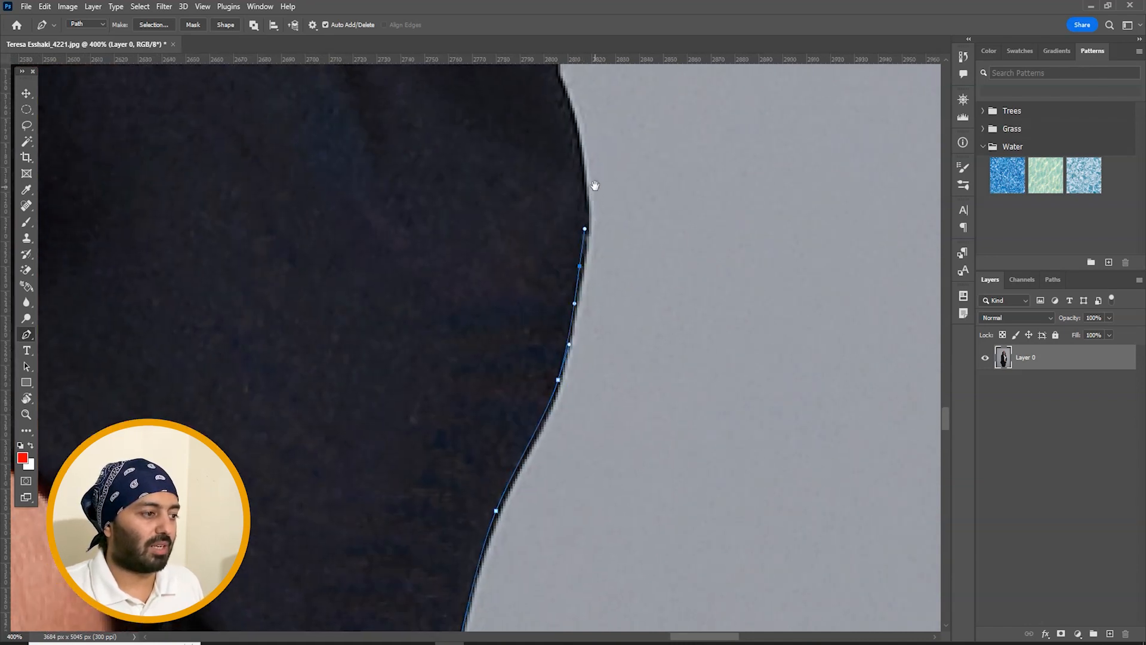
{"action": "left_click_drag", "start_coordinate": [589, 179], "coordinate": [579, 402]}
Trace the indent in the sleeve and the start of the elbow bulge above it.
{"action": "left_click_drag", "start_coordinate": [568, 355], "coordinate": [554, 308]}
{"action": "left_click_drag", "start_coordinate": [543, 266], "coordinate": [541, 232]}
{"action": "left_click_drag", "start_coordinate": [548, 161], "coordinate": [526, 457]}
{"action": "left_click_drag", "start_coordinate": [537, 400], "coordinate": [549, 368]}
{"action": "left_click_drag", "start_coordinate": [579, 282], "coordinate": [611, 558]}
{"action": "left_click_drag", "start_coordinate": [632, 372], "coordinate": [650, 327]}
{"action": "left_click_drag", "start_coordinate": [673, 269], "coordinate": [658, 449]}
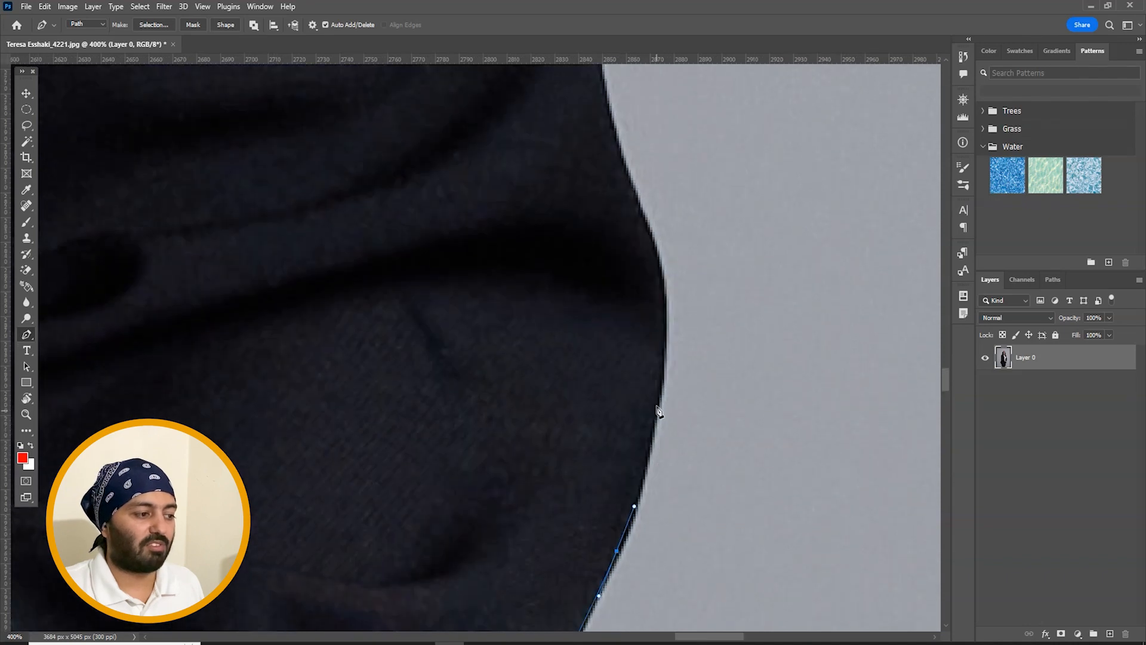
Trace around the elbow bulge and up the lower part of the upper-arm sleeve.
{"action": "left_click_drag", "start_coordinate": [662, 375], "coordinate": [665, 321]}
{"action": "left_click_drag", "start_coordinate": [666, 272], "coordinate": [698, 477]}
{"action": "left_click_drag", "start_coordinate": [672, 416], "coordinate": [649, 371]}
{"action": "left_click_drag", "start_coordinate": [632, 285], "coordinate": [628, 265]}
{"action": "left_click_drag", "start_coordinate": [648, 222], "coordinate": [697, 428]}
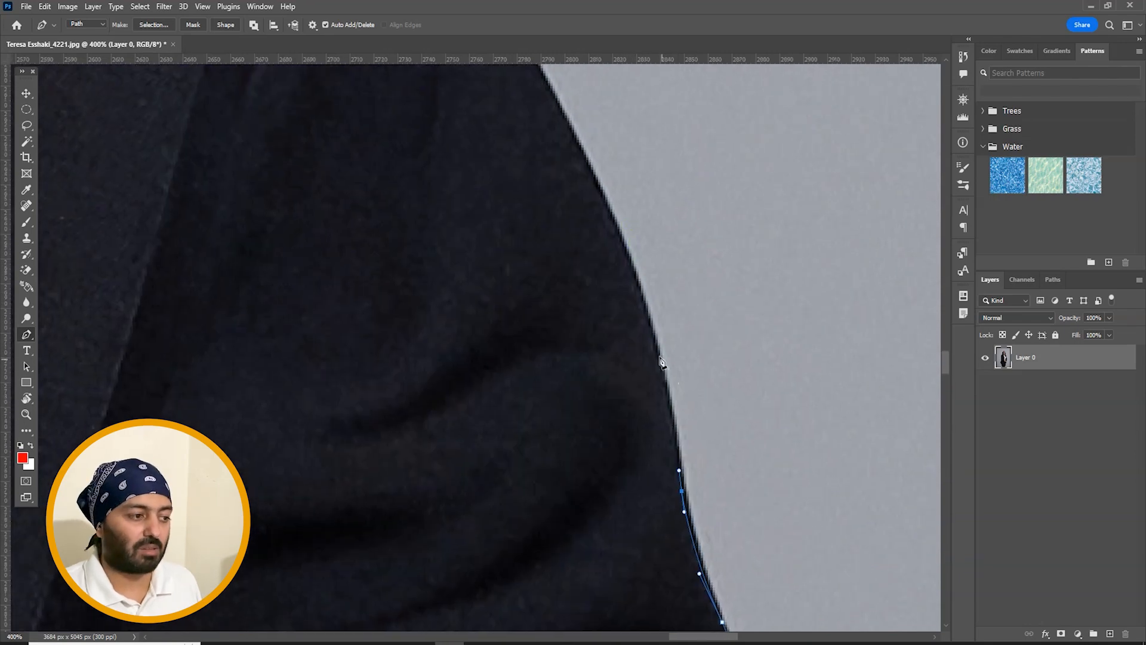
{"action": "left_click_drag", "start_coordinate": [646, 323], "coordinate": [587, 250]}
{"action": "left_click_drag", "start_coordinate": [544, 195], "coordinate": [535, 174]}
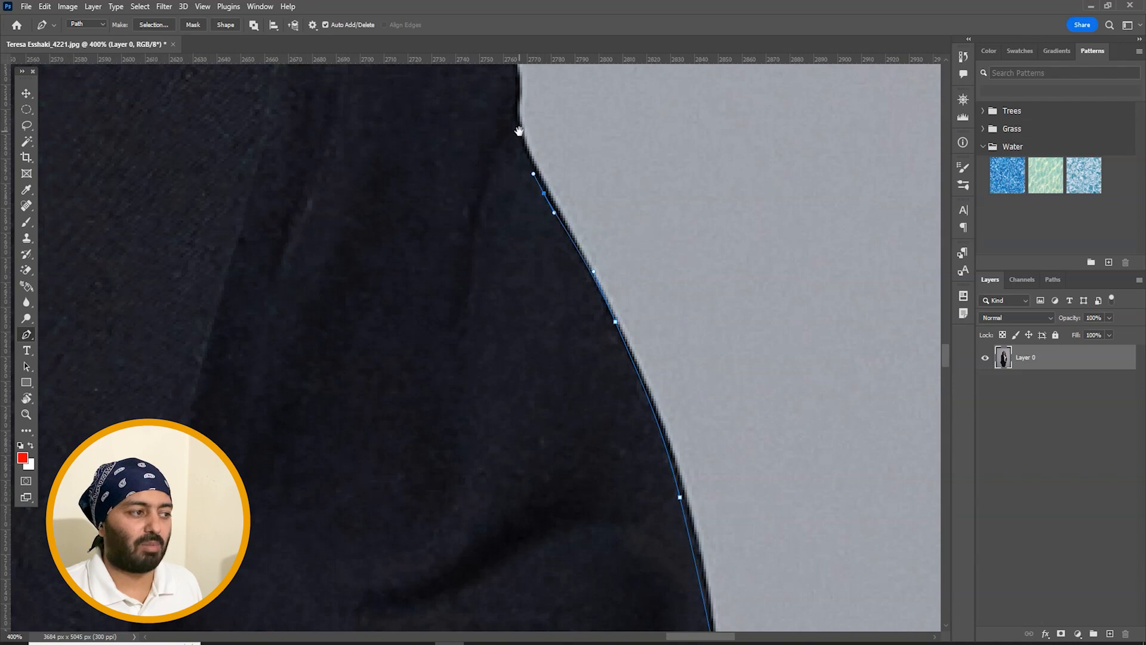
Trace past the small crease in the upper sleeve and up its straight edge to the level of the hair tips.
{"action": "left_click_drag", "start_coordinate": [518, 132], "coordinate": [555, 408]}
{"action": "left_click", "coordinate": [551, 379]}
{"action": "left_click", "coordinate": [547, 331]}
{"action": "left_click", "coordinate": [538, 308]}
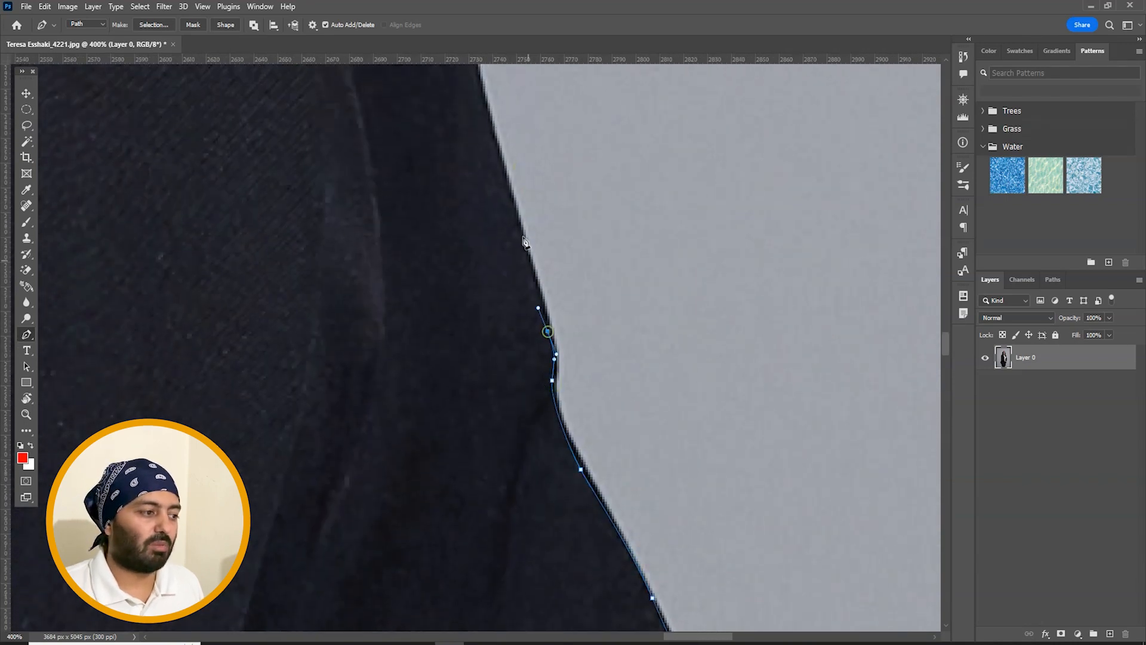
{"action": "left_click", "coordinate": [500, 160]}
{"action": "left_click_drag", "start_coordinate": [490, 127], "coordinate": [549, 500]}
{"action": "left_click", "coordinate": [533, 435]}
{"action": "left_click", "coordinate": [526, 395]}
{"action": "left_click", "coordinate": [519, 356]}
{"action": "left_click", "coordinate": [485, 147]}
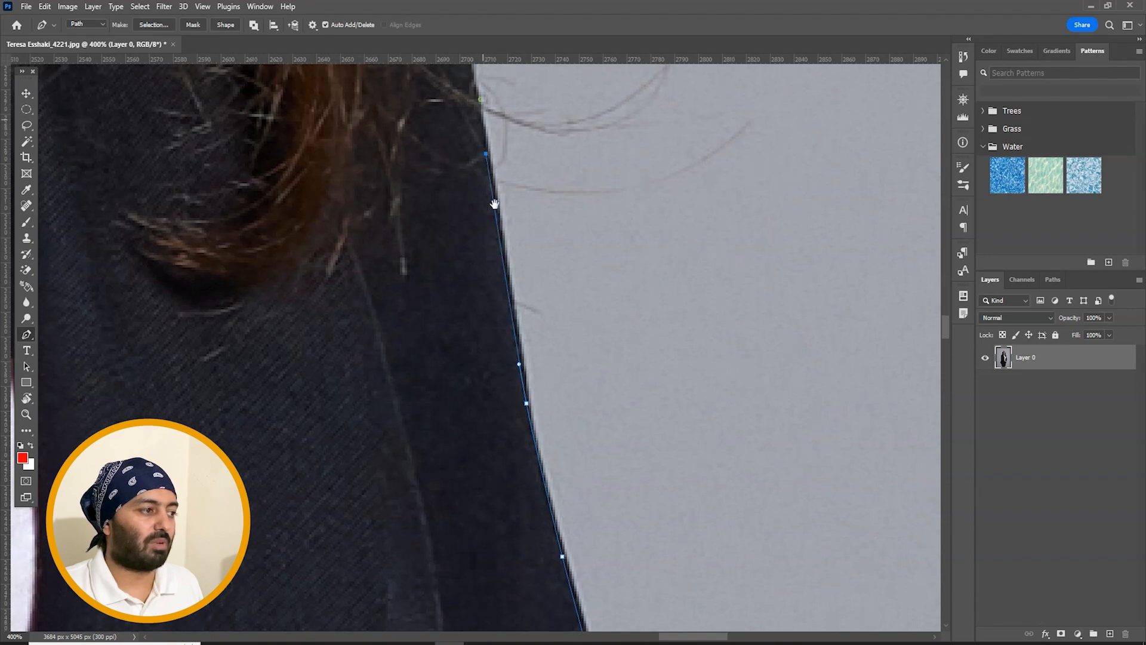
Continue the path up the sleeve edge, cutting past the loose hair strands, to the bend below the shoulder.
{"action": "left_click_drag", "start_coordinate": [476, 73], "coordinate": [515, 406]}
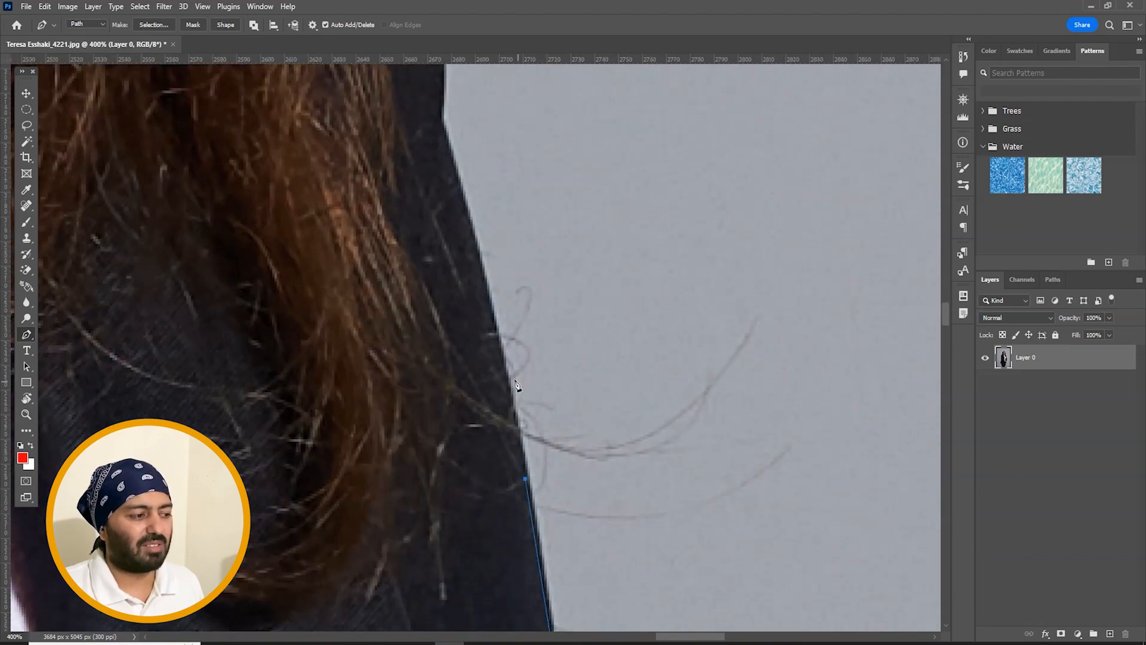
{"action": "left_click", "coordinate": [493, 335]}
{"action": "left_click", "coordinate": [483, 287]}
{"action": "left_click", "coordinate": [444, 138]}
{"action": "left_click_drag", "start_coordinate": [451, 151], "coordinate": [497, 378]}
{"action": "left_click_drag", "start_coordinate": [478, 218], "coordinate": [464, 165]}
Trace the curve of the shoulder up to where the hair covers the jacket.
{"action": "left_click_drag", "start_coordinate": [446, 123], "coordinate": [600, 473]}
{"action": "left_click_drag", "start_coordinate": [553, 363], "coordinate": [549, 344]}
{"action": "left_click_drag", "start_coordinate": [523, 251], "coordinate": [494, 183]}
{"action": "left_click_drag", "start_coordinate": [504, 212], "coordinate": [663, 540]}
{"action": "left_click_drag", "start_coordinate": [591, 412], "coordinate": [548, 358]}
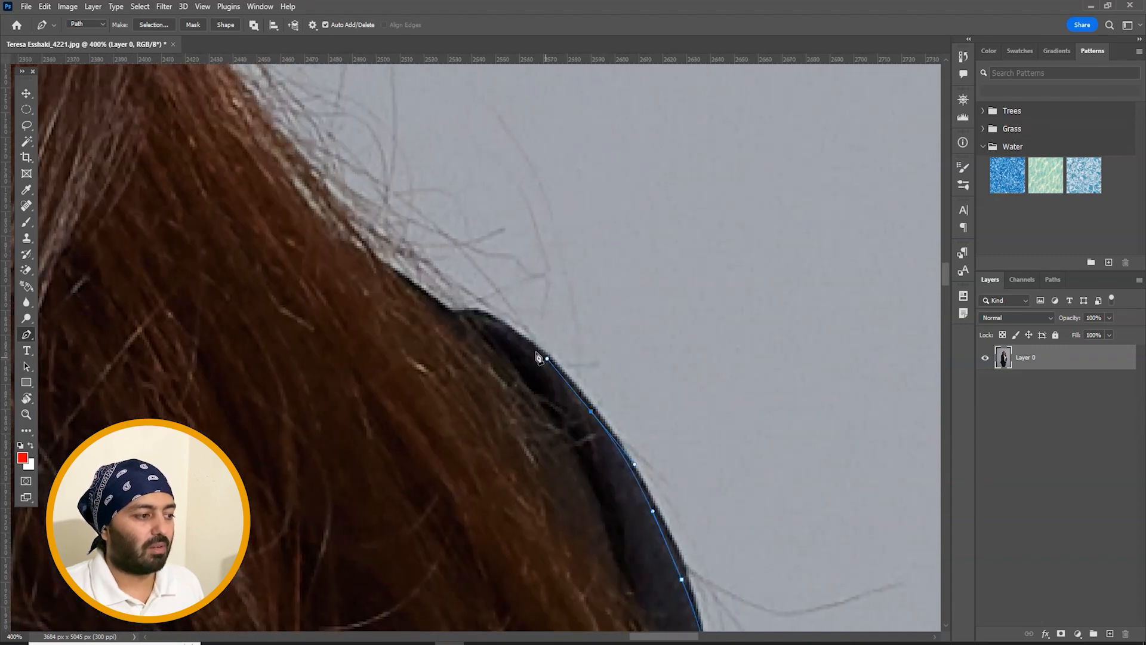
{"action": "left_click_drag", "start_coordinate": [462, 310], "coordinate": [502, 388]}
Trace the hair's edge from the shoulder in to the neck hollow and start up its side, excluding stray strands.
{"action": "left_click_drag", "start_coordinate": [422, 336], "coordinate": [389, 292]}
{"action": "left_click_drag", "start_coordinate": [342, 209], "coordinate": [490, 427]}
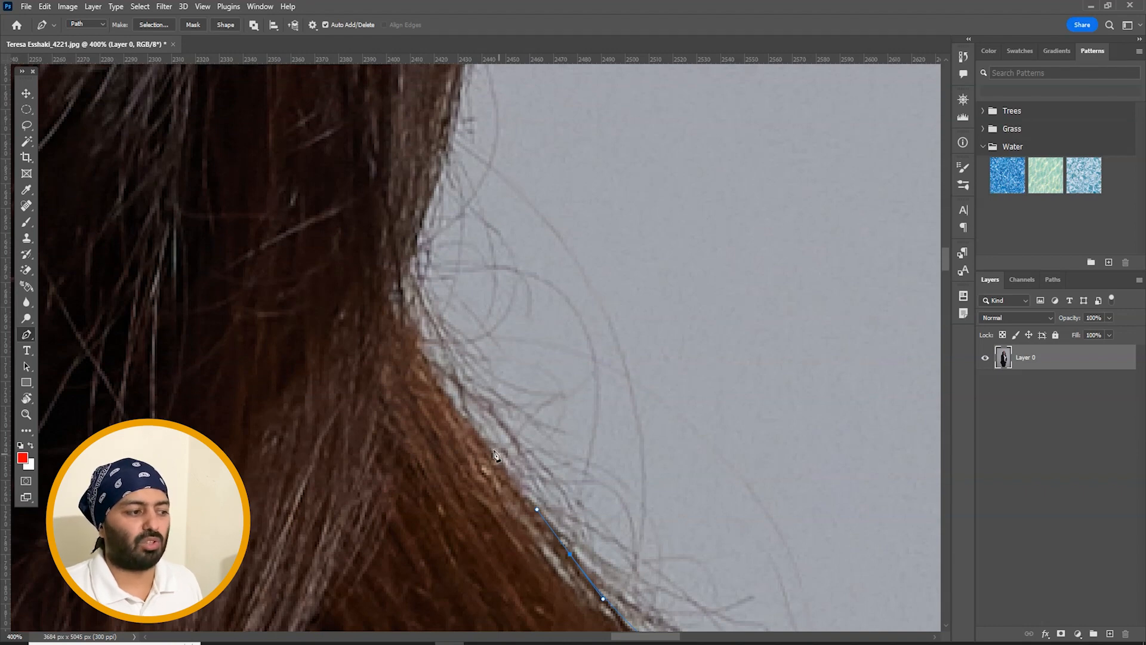
{"action": "left_click_drag", "start_coordinate": [406, 307], "coordinate": [406, 306]}
{"action": "left_click_drag", "start_coordinate": [407, 261], "coordinate": [416, 226]}
{"action": "left_click_drag", "start_coordinate": [449, 172], "coordinate": [514, 428]}
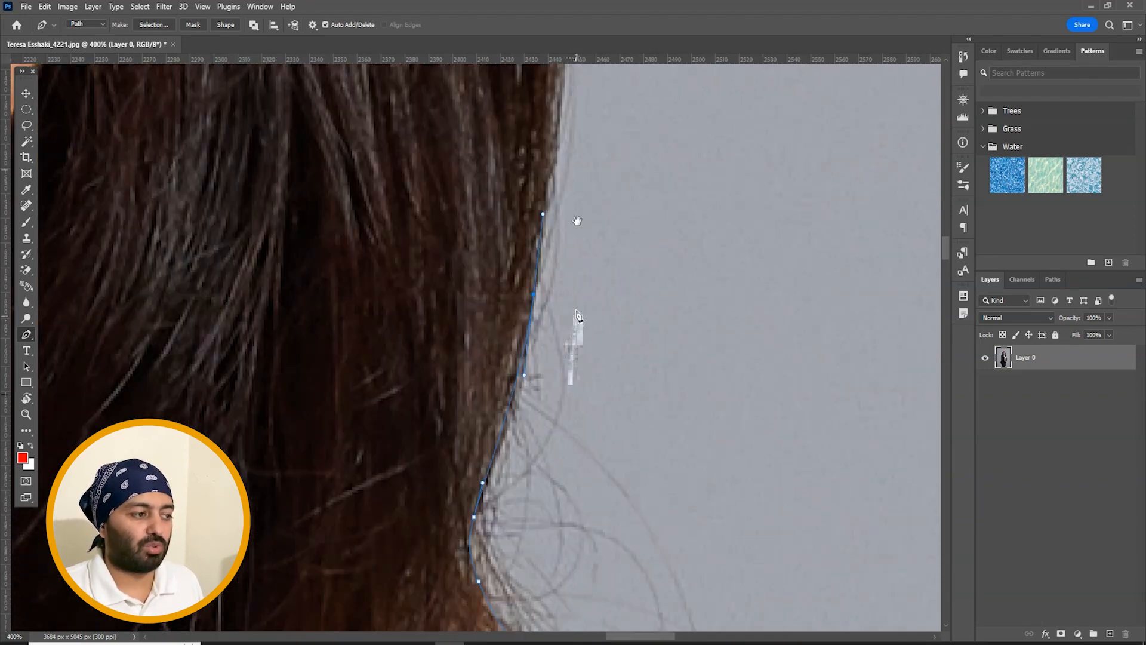
Continue the path up the side of the hair beside the face, excluding flyaway strands.
{"action": "left_click_drag", "start_coordinate": [576, 220], "coordinate": [589, 514]}
{"action": "left_click_drag", "start_coordinate": [578, 290], "coordinate": [582, 222]}
{"action": "left_click_drag", "start_coordinate": [582, 141], "coordinate": [650, 425]}
{"action": "left_click_drag", "start_coordinate": [646, 296], "coordinate": [713, 461]}
{"action": "left_click_drag", "start_coordinate": [677, 357], "coordinate": [653, 251]}
{"action": "left_click_drag", "start_coordinate": [629, 210], "coordinate": [710, 510]}
Trace the upper side of the hair where it curves in towards the top of the head.
{"action": "left_click", "coordinate": [659, 381]}
{"action": "left_click", "coordinate": [638, 309]}
{"action": "left_click", "coordinate": [580, 224]}
{"action": "left_click", "coordinate": [556, 177]}
{"action": "left_click", "coordinate": [530, 129]}
{"action": "left_click_drag", "start_coordinate": [517, 116], "coordinate": [650, 316]}
Trace the hairline over the upper right-hand side of the head towards the parting.
{"action": "left_click_drag", "start_coordinate": [589, 223], "coordinate": [560, 186]}
{"action": "left_click_drag", "start_coordinate": [515, 168], "coordinate": [692, 358]}
{"action": "left_click_drag", "start_coordinate": [636, 273], "coordinate": [600, 231]}
{"action": "left_click_drag", "start_coordinate": [503, 171], "coordinate": [447, 141]}
{"action": "left_click_drag", "start_coordinate": [380, 120], "coordinate": [628, 239]}
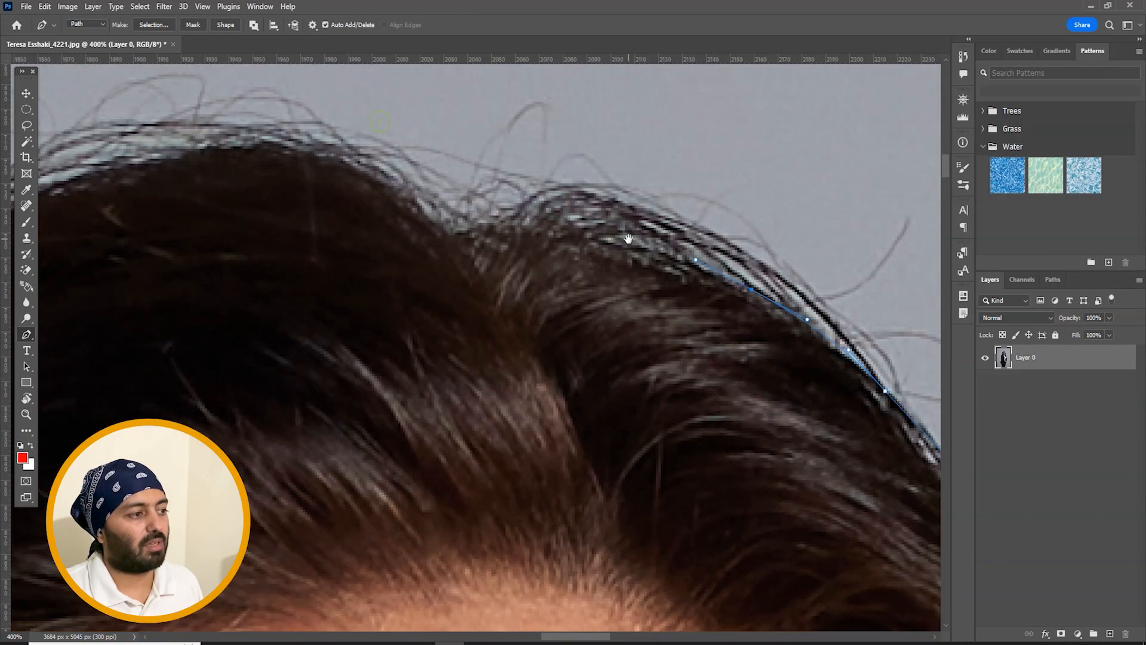
Trace across the hair parting and over the crown, undoing one misplaced edit along the way.
{"action": "left_click_drag", "start_coordinate": [455, 237], "coordinate": [349, 288]}
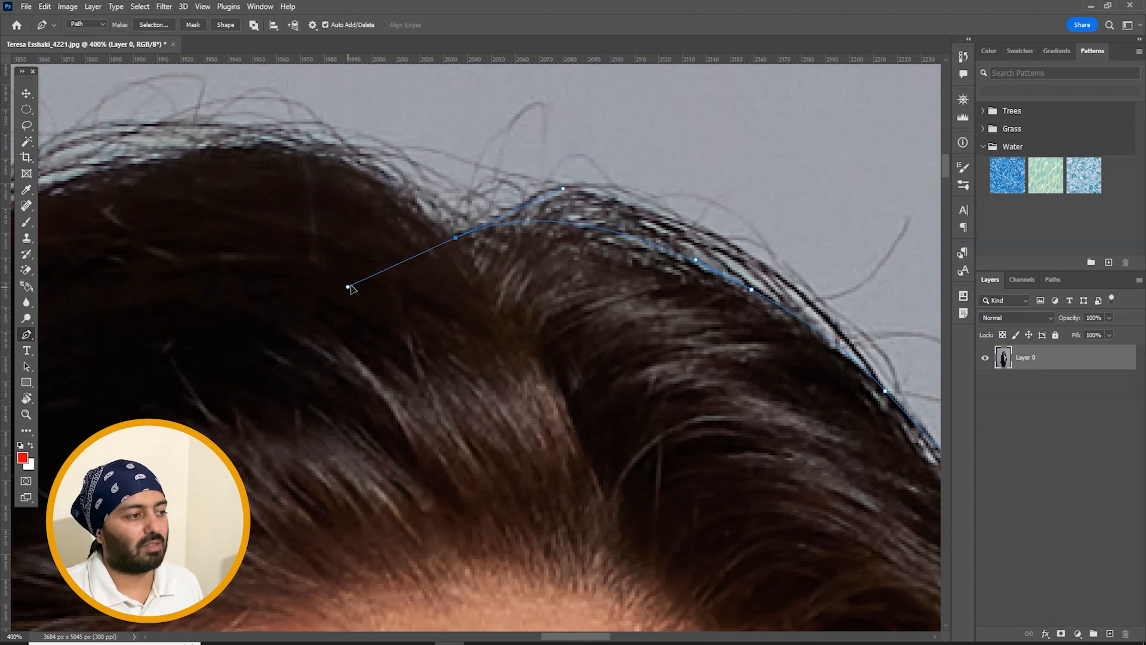
{"action": "left_click_drag", "start_coordinate": [338, 158], "coordinate": [402, 156]}
{"action": "left_click_drag", "start_coordinate": [263, 168], "coordinate": [355, 279]}
{"action": "key", "text": "ctrl+z"}
{"action": "left_click", "coordinate": [444, 234]}
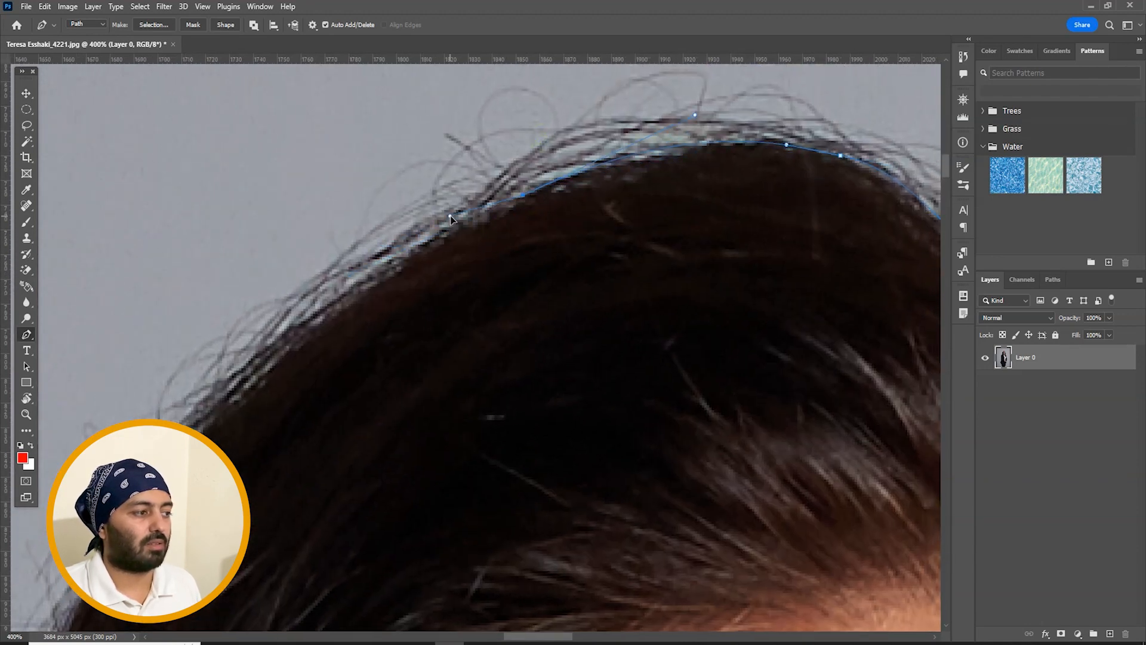
Extend the path from the crown down the upper left-hand side of the head, keeping inside the flyaway strands.
{"action": "left_click_drag", "start_coordinate": [404, 310], "coordinate": [529, 217]}
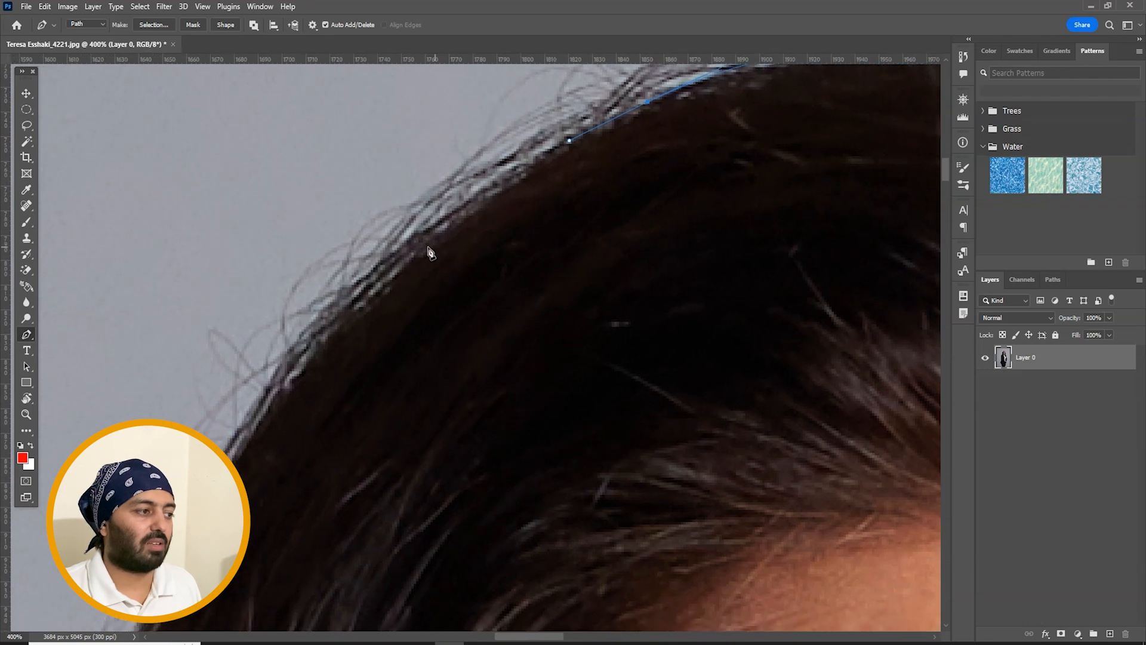
{"action": "left_click", "coordinate": [303, 361]}
{"action": "left_click_drag", "start_coordinate": [332, 397], "coordinate": [465, 209]}
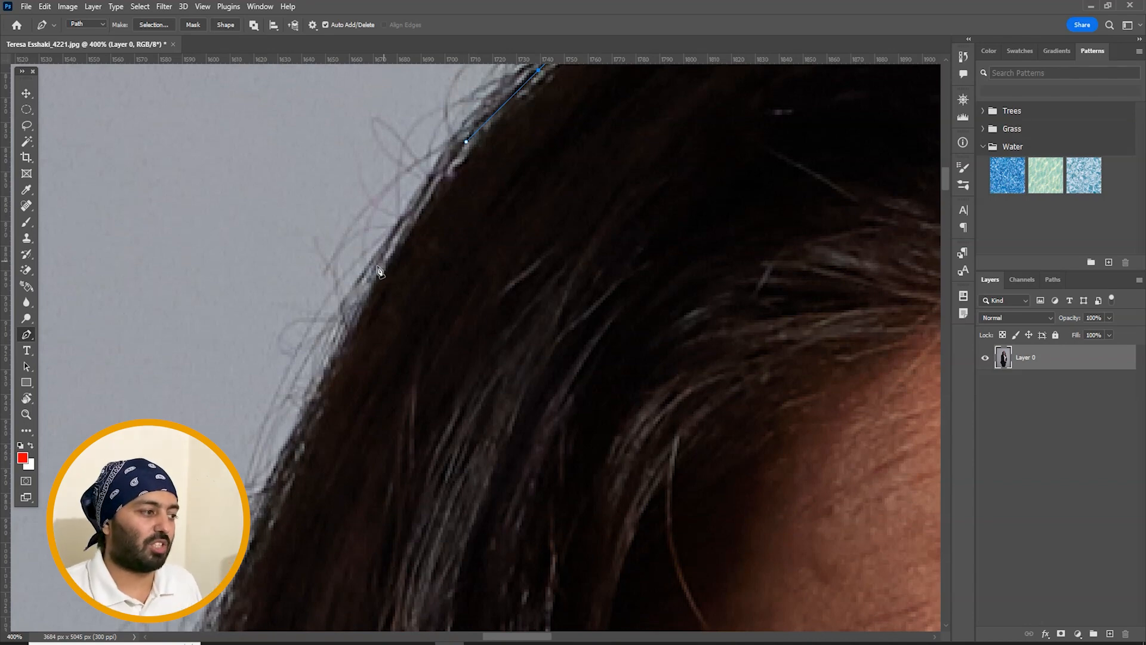
{"action": "left_click", "coordinate": [301, 427]}
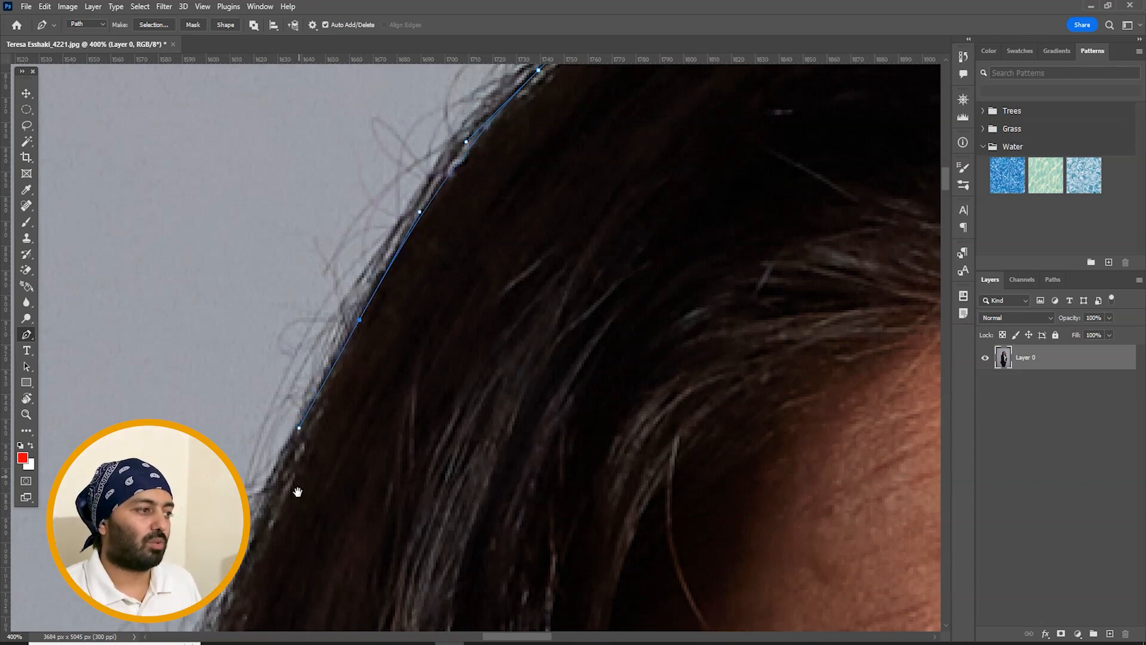
Continue the path down the left-hand length of the hair, following its solid edge.
{"action": "left_click_drag", "start_coordinate": [297, 492], "coordinate": [366, 248]}
{"action": "left_click_drag", "start_coordinate": [263, 436], "coordinate": [367, 228]}
{"action": "left_click_drag", "start_coordinate": [274, 479], "coordinate": [248, 544]}
{"action": "left_click_drag", "start_coordinate": [245, 584], "coordinate": [332, 298]}
{"action": "left_click", "coordinate": [267, 504]}
{"action": "left_click_drag", "start_coordinate": [272, 556], "coordinate": [346, 261]}
{"action": "left_click_drag", "start_coordinate": [301, 415], "coordinate": [360, 186]}
{"action": "left_click_drag", "start_coordinate": [331, 342], "coordinate": [341, 402]}
Trace inward through the loose curl at the lower end of the hair to where it tucks in above the shoulder.
{"action": "left_click_drag", "start_coordinate": [374, 484], "coordinate": [421, 283]}
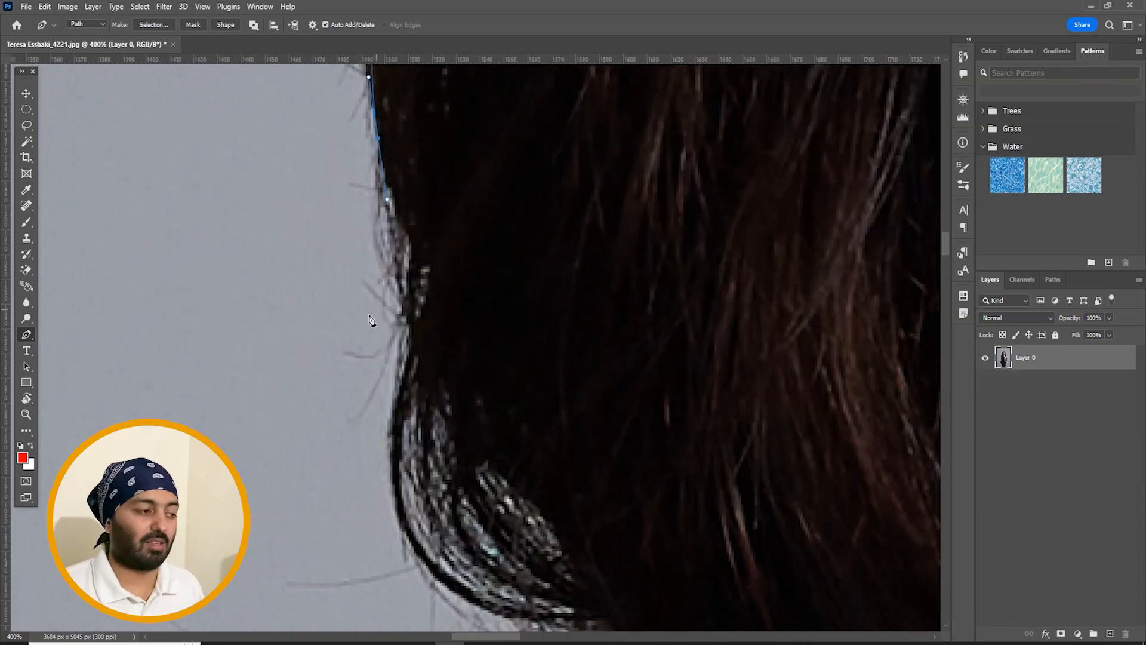
{"action": "left_click", "coordinate": [409, 251]}
{"action": "left_click", "coordinate": [418, 316]}
{"action": "left_click", "coordinate": [427, 380]}
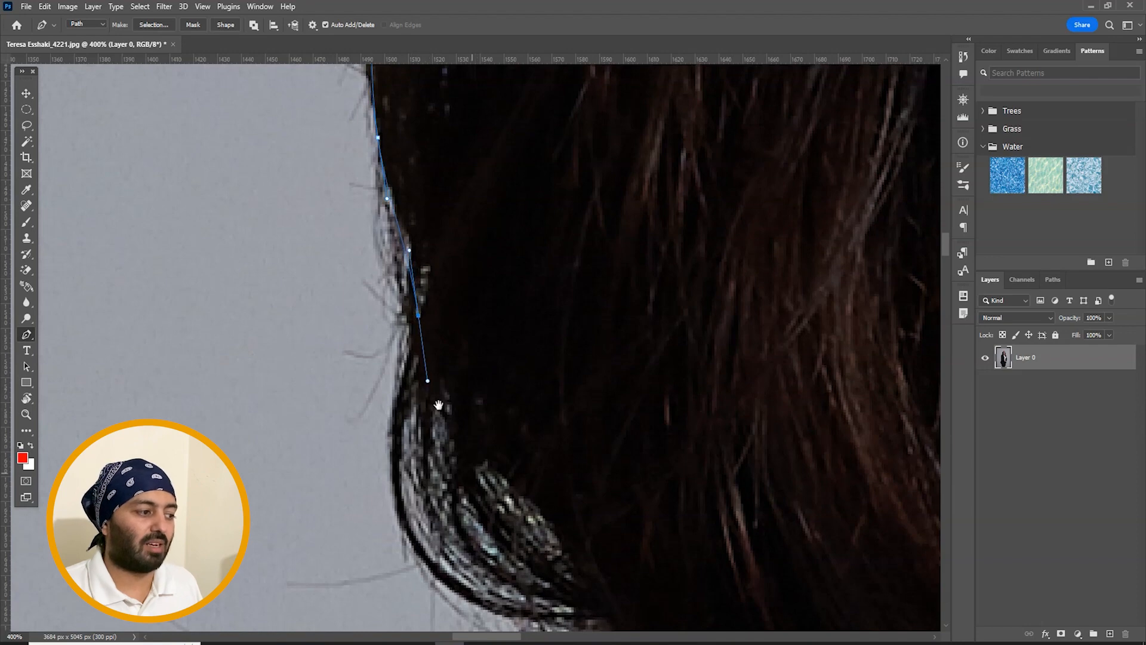
{"action": "left_click_drag", "start_coordinate": [463, 456], "coordinate": [362, 304]}
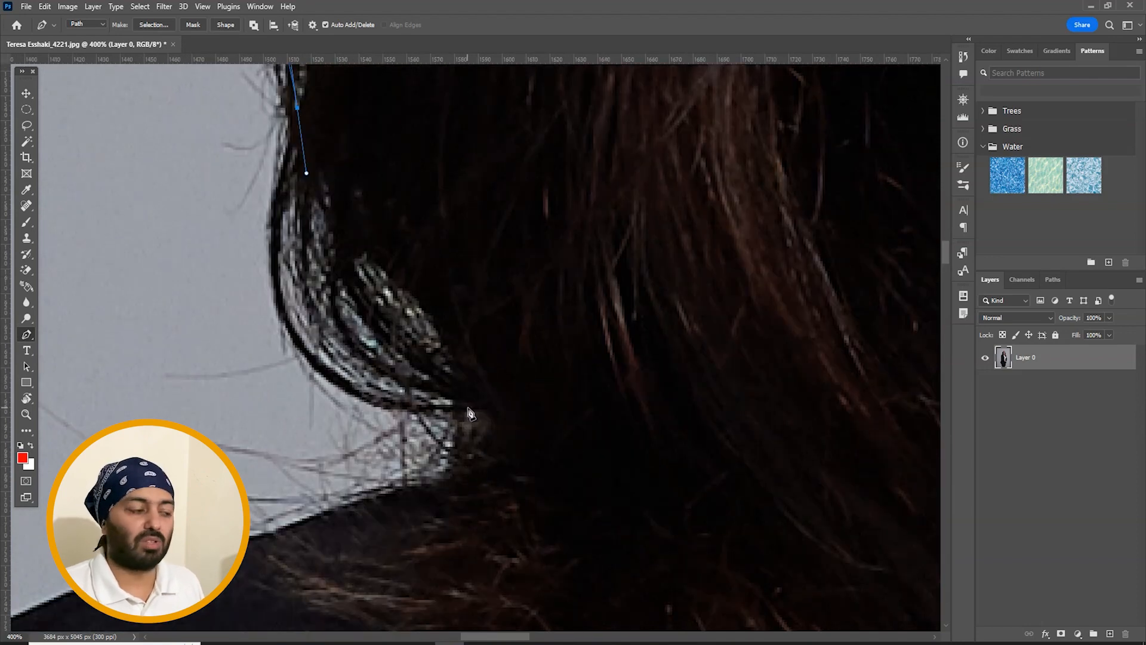
{"action": "left_click_drag", "start_coordinate": [474, 412], "coordinate": [505, 425]}
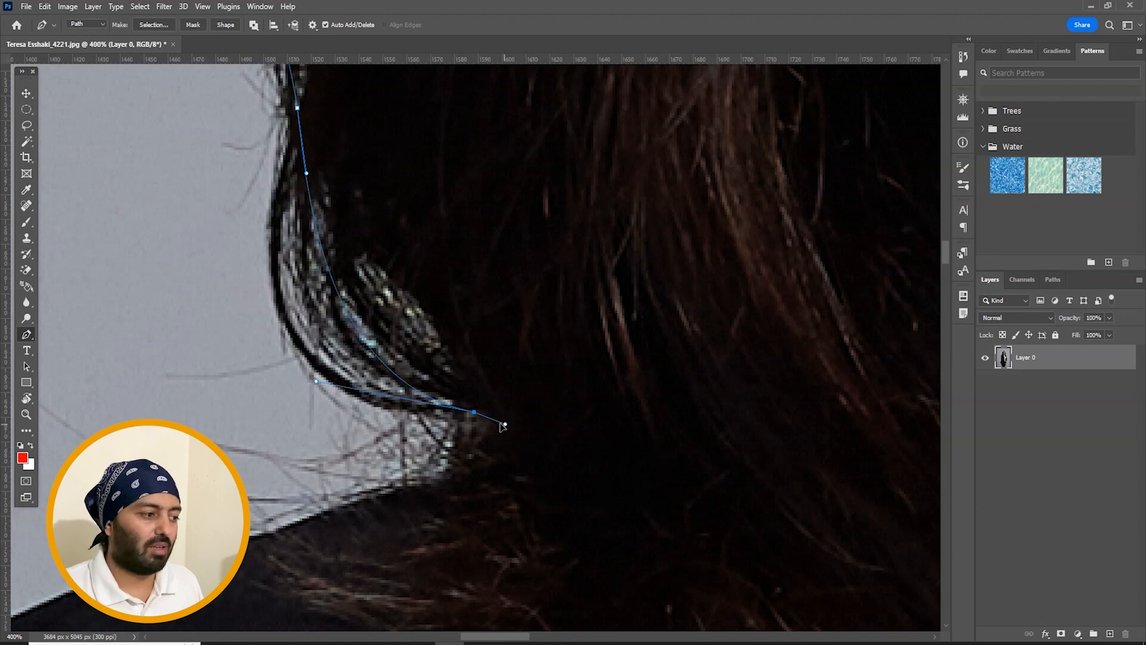
Turn the path around the gap beneath the curl and trace along the inner part of the left-hand shoulder.
{"action": "left_click_drag", "start_coordinate": [440, 476], "coordinate": [593, 322]}
{"action": "left_click_drag", "start_coordinate": [494, 348], "coordinate": [462, 361]}
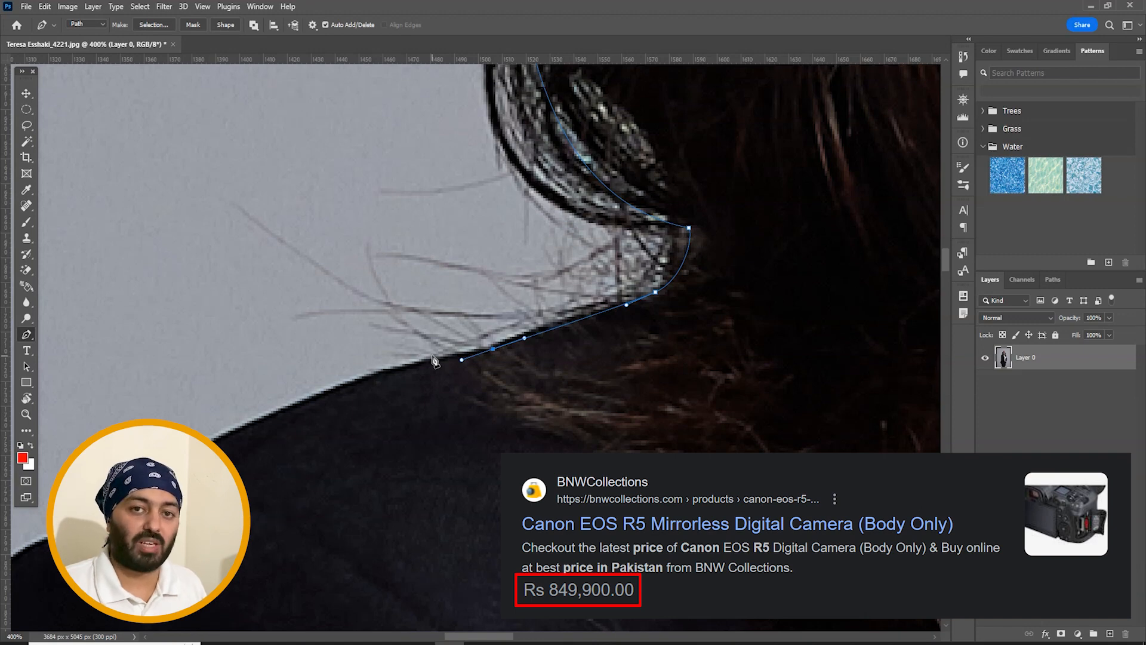
{"action": "left_click_drag", "start_coordinate": [446, 363], "coordinate": [528, 337]}
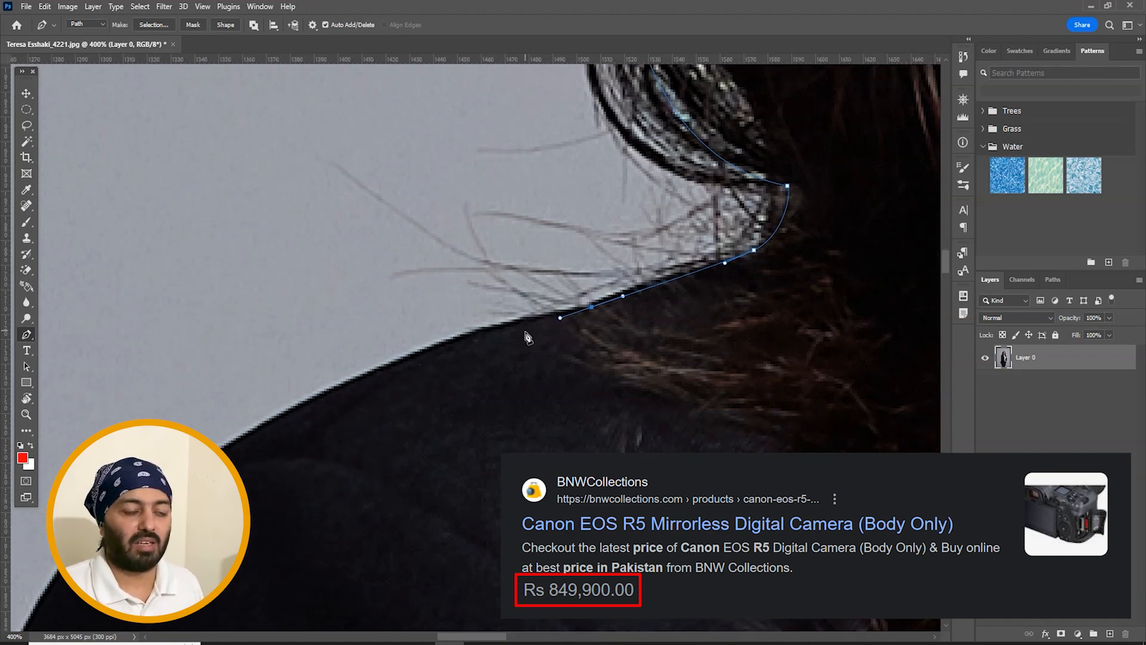
{"action": "left_click", "coordinate": [486, 326]}
{"action": "left_click", "coordinate": [440, 346]}
{"action": "left_click", "coordinate": [393, 367]}
Trace the sloping jacket edge outward along the left-hand shoulder to where it starts to round off.
{"action": "left_click_drag", "start_coordinate": [325, 403], "coordinate": [560, 272]}
{"action": "left_click", "coordinate": [546, 263]}
{"action": "left_click", "coordinate": [508, 288]}
{"action": "left_click", "coordinate": [470, 311]}
{"action": "mouse_move", "coordinate": [408, 360]}
{"action": "left_mouse_down"}
{"action": "mouse_move", "coordinate": [391, 382]}
{"action": "mouse_move", "coordinate": [393, 358]}
{"action": "left_mouse_up"}
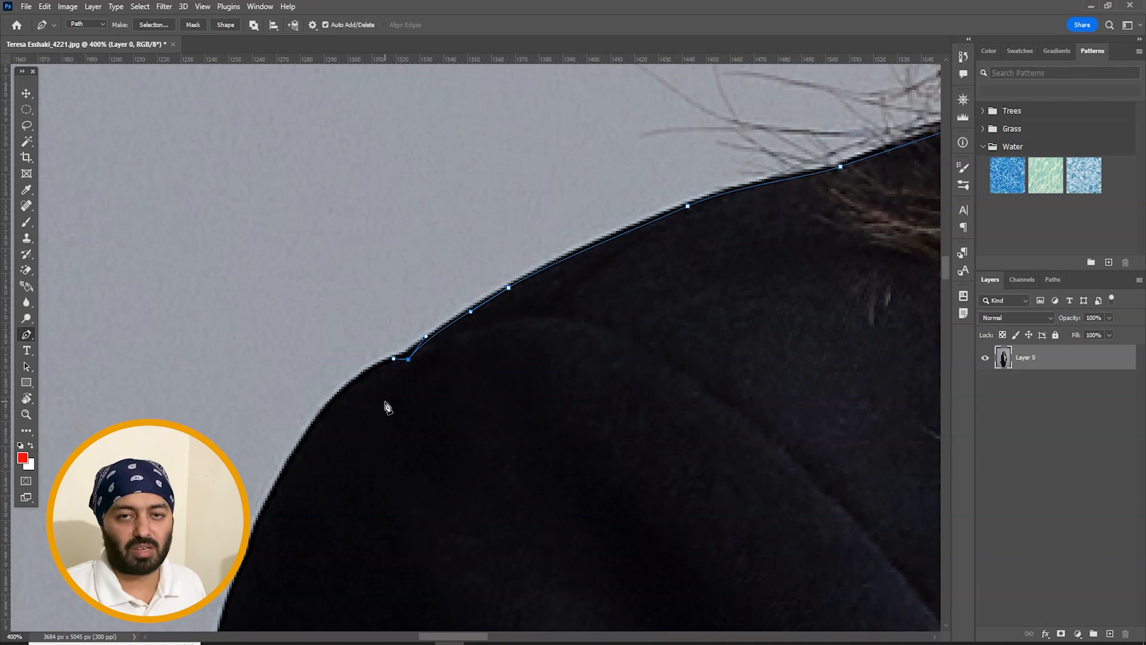
Trace the path around the rounded shoulder and down the upper part of the left-hand sleeve.
{"action": "left_click_drag", "start_coordinate": [380, 424], "coordinate": [464, 282]}
{"action": "left_click_drag", "start_coordinate": [376, 321], "coordinate": [351, 368]}
{"action": "left_click_drag", "start_coordinate": [350, 456], "coordinate": [363, 363]}
{"action": "left_click_drag", "start_coordinate": [369, 417], "coordinate": [367, 438]}
{"action": "left_click_drag", "start_coordinate": [359, 505], "coordinate": [406, 303]}
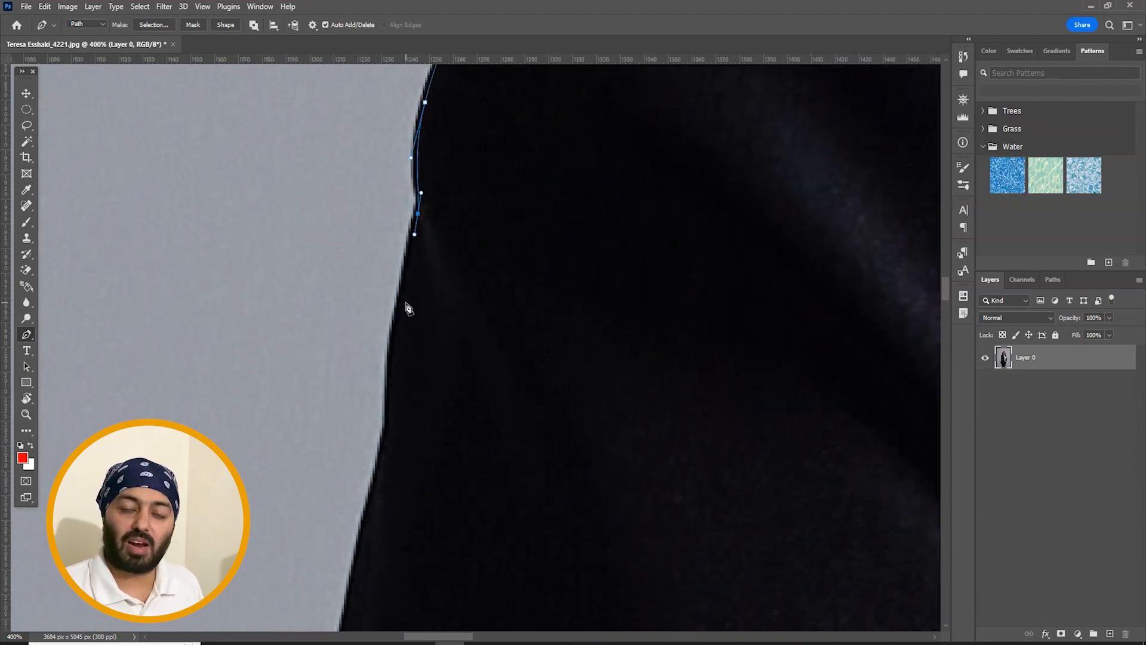
{"action": "left_click_drag", "start_coordinate": [389, 358], "coordinate": [387, 389]}
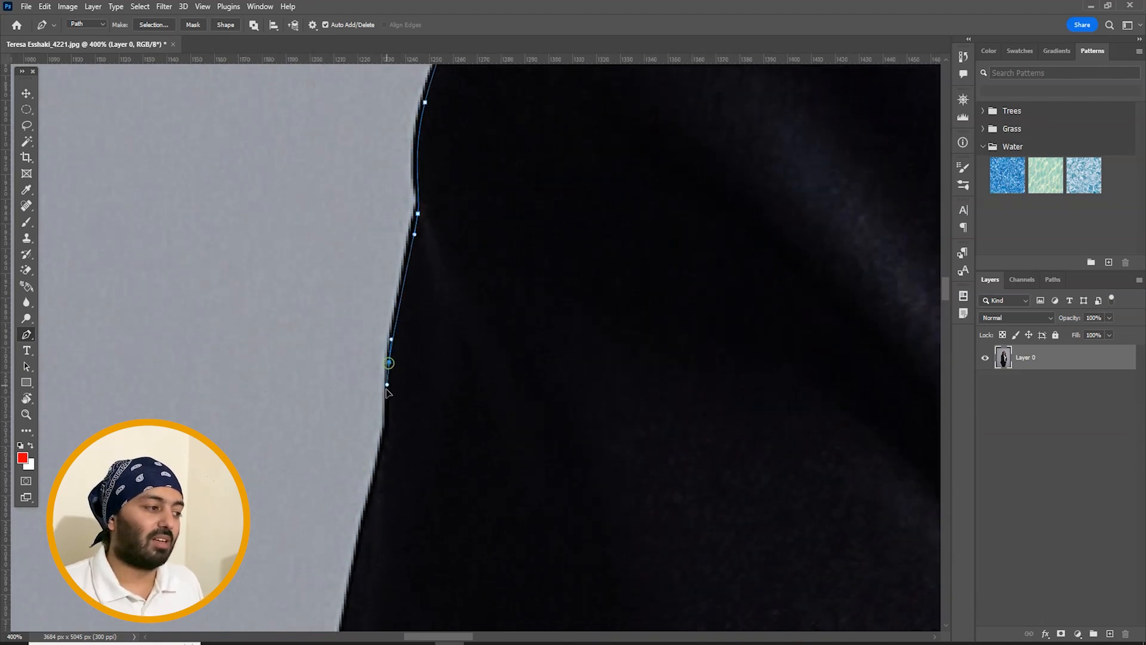
Continue the path with curved anchor points down the outer edge of the left-hand sleeve.
{"action": "left_click_drag", "start_coordinate": [397, 451], "coordinate": [448, 302]}
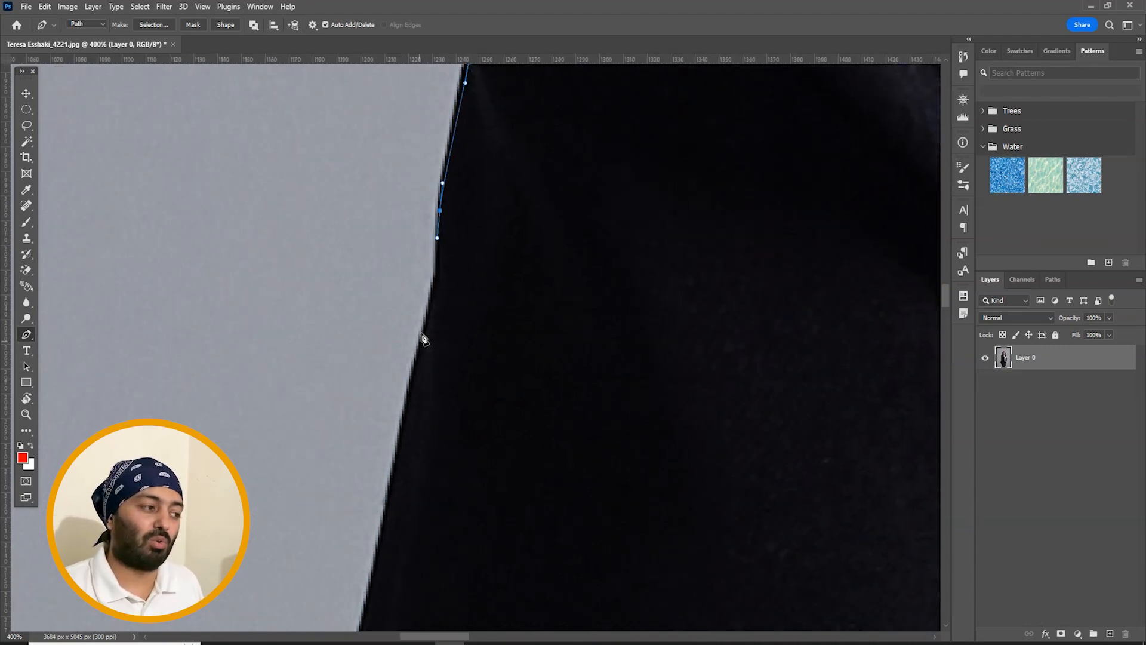
{"action": "left_click_drag", "start_coordinate": [430, 309], "coordinate": [423, 339]}
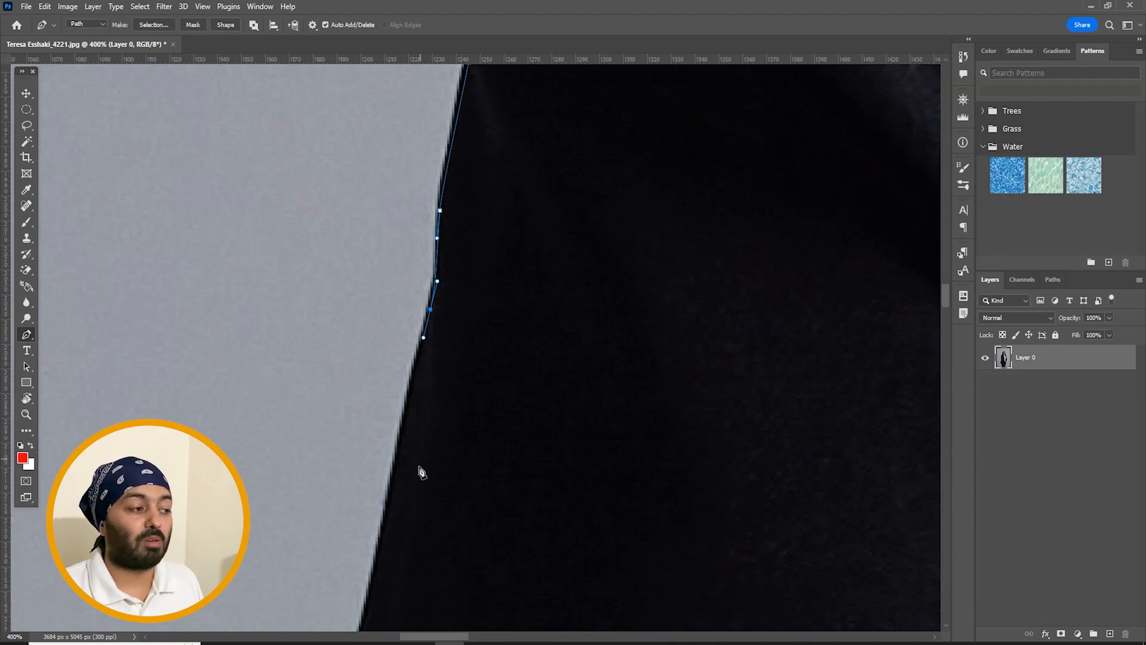
{"action": "left_click_drag", "start_coordinate": [425, 422], "coordinate": [429, 298]}
{"action": "left_click_drag", "start_coordinate": [384, 406], "coordinate": [378, 445]}
{"action": "left_click_drag", "start_coordinate": [371, 500], "coordinate": [498, 265]}
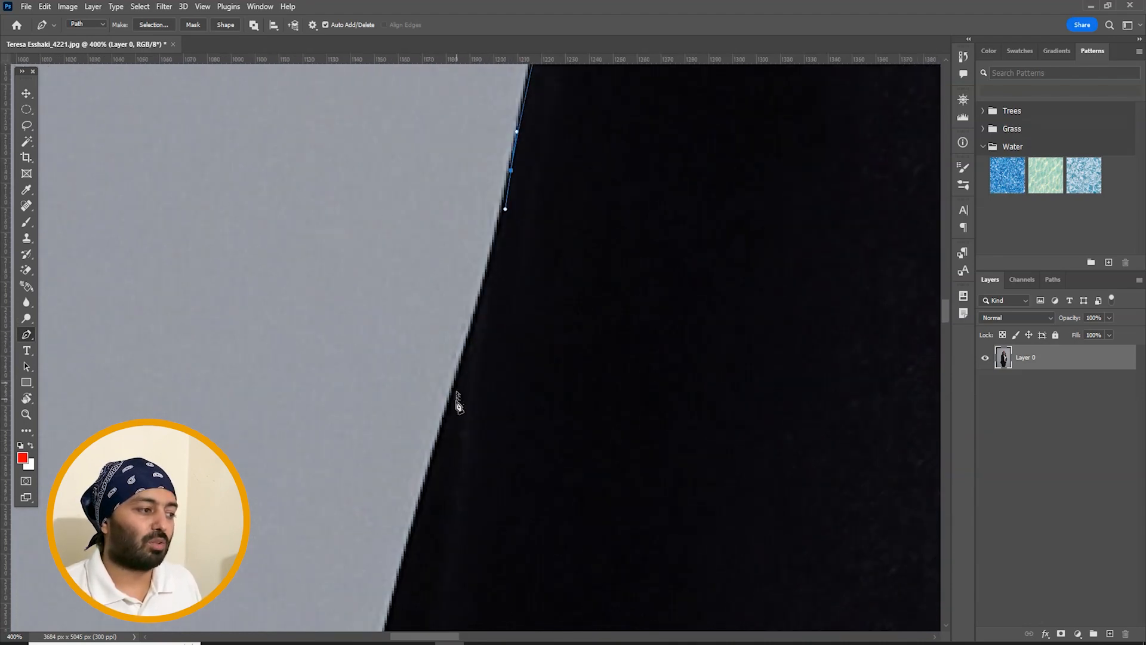
{"action": "left_click_drag", "start_coordinate": [448, 423], "coordinate": [431, 467]}
Trace around the outward bulge at the widest part of the left-hand sleeve.
{"action": "left_click_drag", "start_coordinate": [435, 519], "coordinate": [485, 321]}
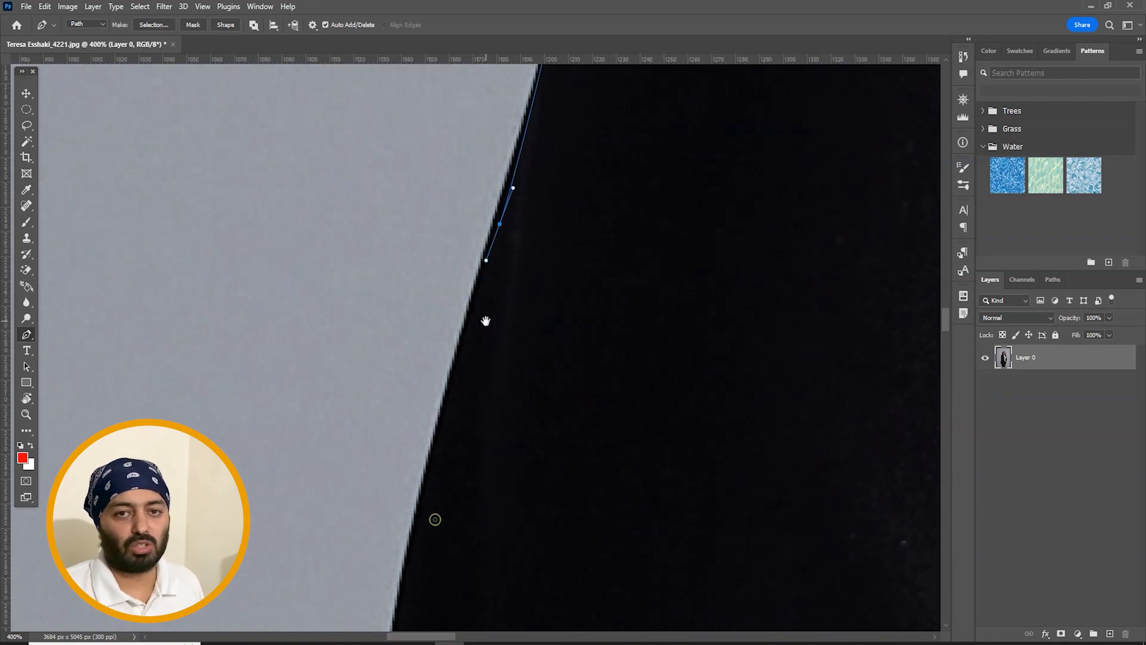
{"action": "left_click_drag", "start_coordinate": [433, 441], "coordinate": [424, 481]}
{"action": "left_click_drag", "start_coordinate": [422, 550], "coordinate": [468, 235]}
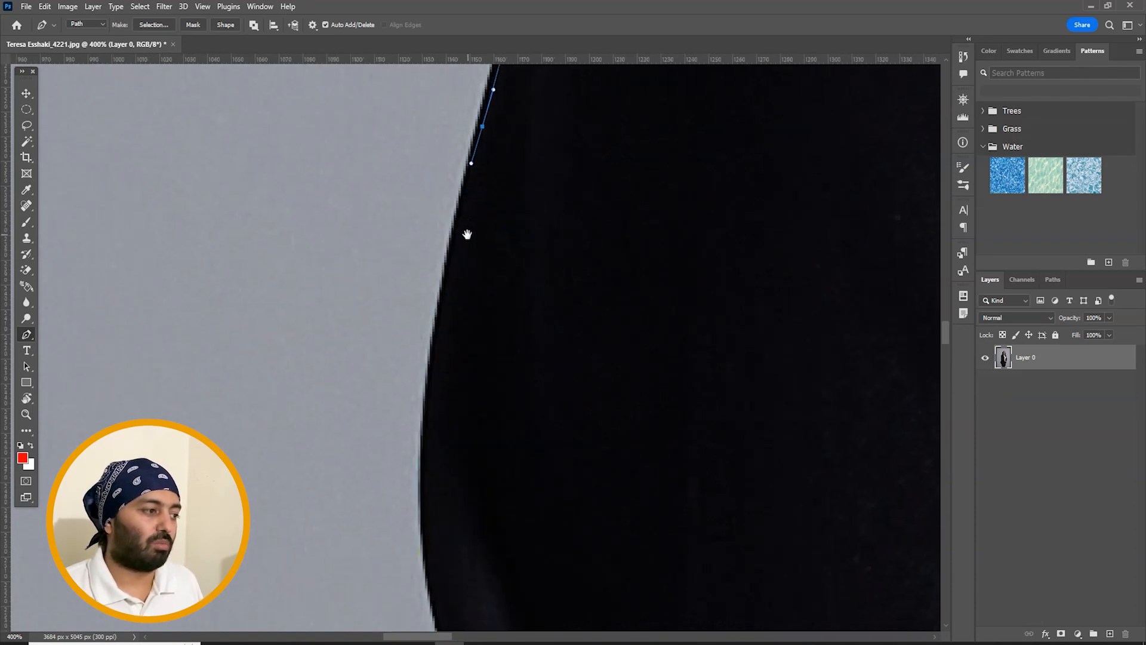
{"action": "left_click_drag", "start_coordinate": [439, 318], "coordinate": [429, 382]}
{"action": "left_click_drag", "start_coordinate": [428, 463], "coordinate": [414, 253]}
{"action": "left_click_drag", "start_coordinate": [412, 328], "coordinate": [423, 396]}
Trace inward to the fold beneath the sleeve's bulge and continue along the edge below the fold.
{"action": "left_click_drag", "start_coordinate": [426, 460], "coordinate": [417, 322]}
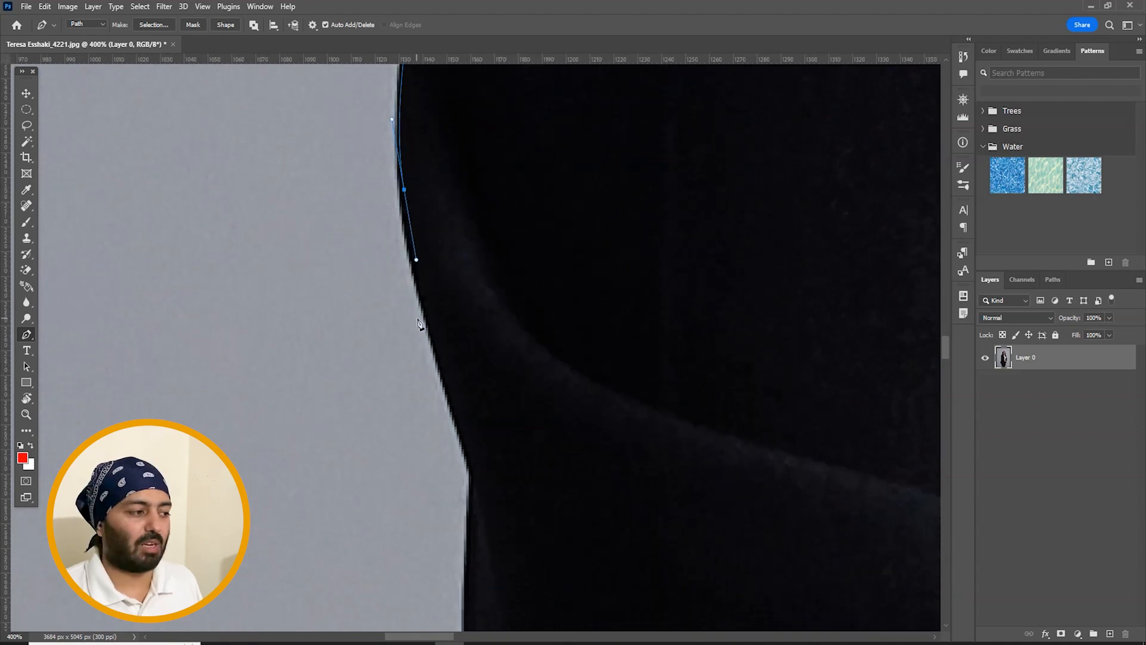
{"action": "left_click_drag", "start_coordinate": [447, 370], "coordinate": [465, 434]}
{"action": "left_click_drag", "start_coordinate": [475, 488], "coordinate": [472, 505]}
{"action": "left_click_drag", "start_coordinate": [489, 581], "coordinate": [481, 298]}
{"action": "left_click_drag", "start_coordinate": [464, 404], "coordinate": [464, 472]}
Trace the lower sleeve to the inward corner at the jacket's waist, redirecting the handle for the change of direction.
{"action": "left_click_drag", "start_coordinate": [479, 544], "coordinate": [473, 184]}
{"action": "left_click_drag", "start_coordinate": [479, 344], "coordinate": [483, 375]}
{"action": "left_click_drag", "start_coordinate": [524, 460], "coordinate": [513, 294]}
{"action": "left_click_drag", "start_coordinate": [535, 442], "coordinate": [493, 177]}
{"action": "left_click_drag", "start_coordinate": [539, 336], "coordinate": [561, 380]}
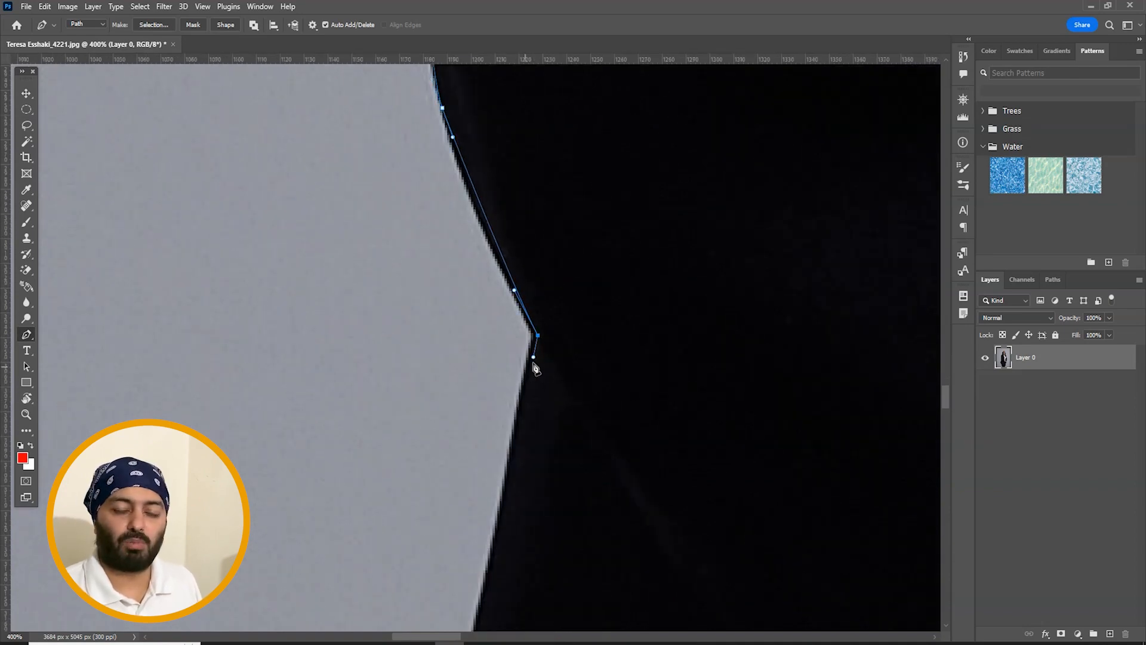
Trace the left-hand side of the jacket below the waist as it flares outward.
{"action": "left_click_drag", "start_coordinate": [555, 442], "coordinate": [545, 191]}
{"action": "left_click_drag", "start_coordinate": [483, 301], "coordinate": [473, 347]}
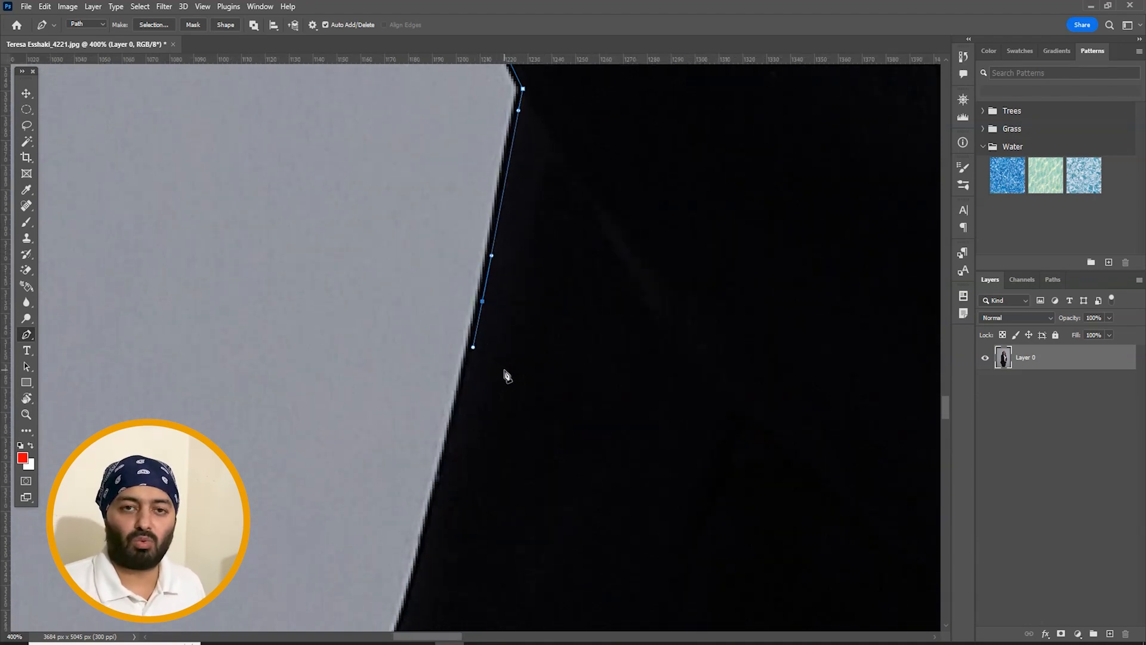
{"action": "left_click_drag", "start_coordinate": [487, 470], "coordinate": [560, 313]}
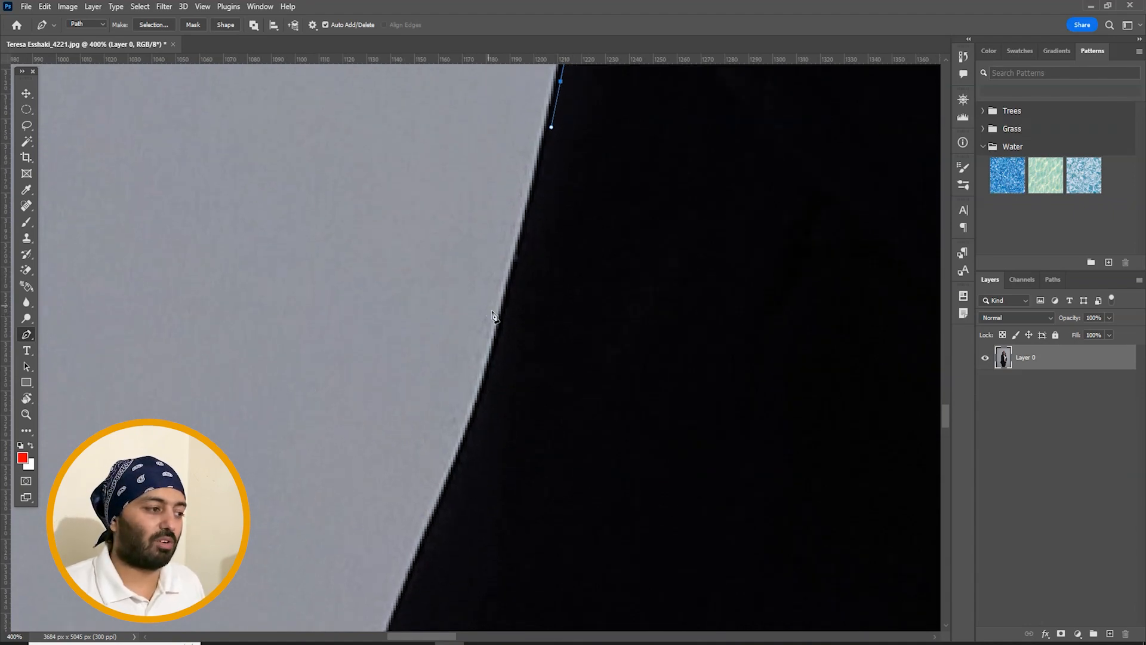
{"action": "left_click_drag", "start_coordinate": [497, 354], "coordinate": [484, 401]}
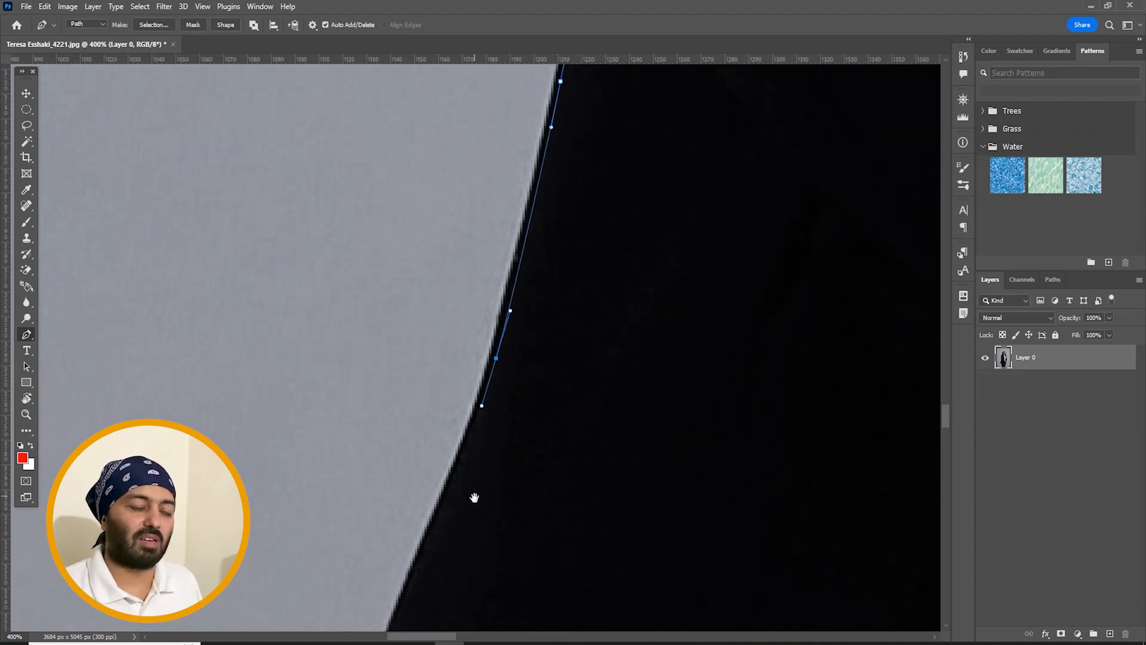
{"action": "left_click_drag", "start_coordinate": [475, 504], "coordinate": [497, 295]}
{"action": "left_click_drag", "start_coordinate": [449, 351], "coordinate": [432, 376]}
Continue the path down the middle stretch of the jacket's left-hand side.
{"action": "left_click_drag", "start_coordinate": [417, 463], "coordinate": [448, 203]}
{"action": "left_click_drag", "start_coordinate": [424, 302], "coordinate": [415, 345]}
{"action": "left_click_drag", "start_coordinate": [415, 433], "coordinate": [457, 219]}
{"action": "left_click_drag", "start_coordinate": [427, 299], "coordinate": [424, 378]}
{"action": "left_click_drag", "start_coordinate": [419, 472], "coordinate": [460, 258]}
{"action": "left_click_drag", "start_coordinate": [448, 419], "coordinate": [447, 446]}
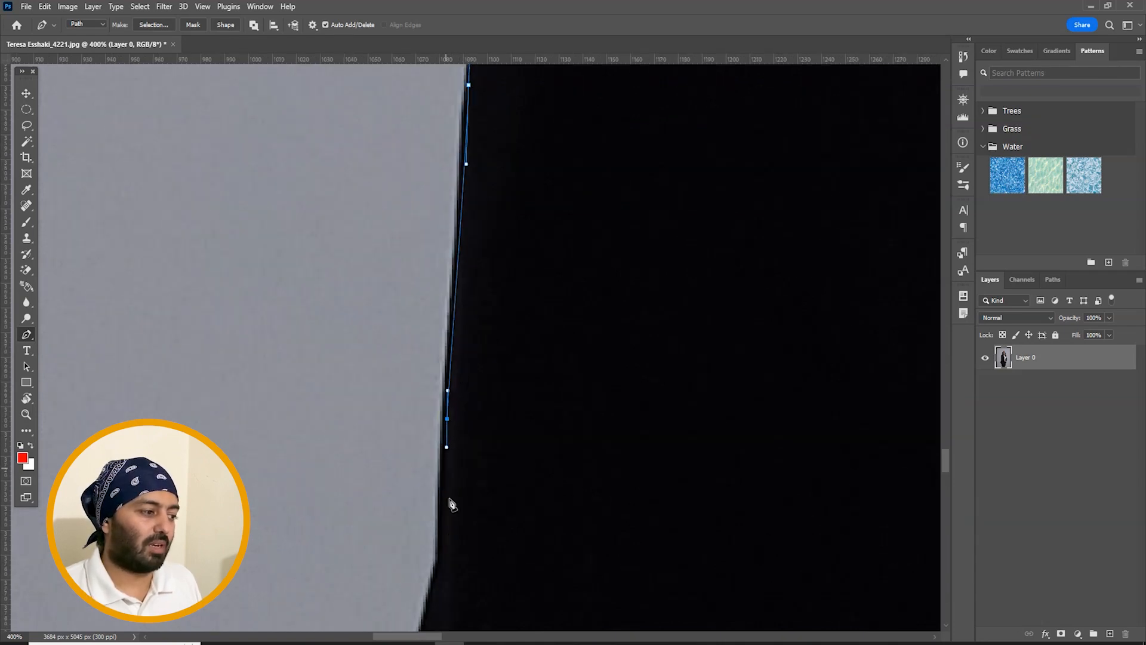
Trace the lower stretch of the jacket's left-hand side towards the hem.
{"action": "left_click_drag", "start_coordinate": [452, 539], "coordinate": [511, 256]}
{"action": "left_click_drag", "start_coordinate": [491, 320], "coordinate": [484, 430]}
{"action": "scroll", "coordinate": [483, 433], "scroll_direction": "down", "scroll_amount": 4}
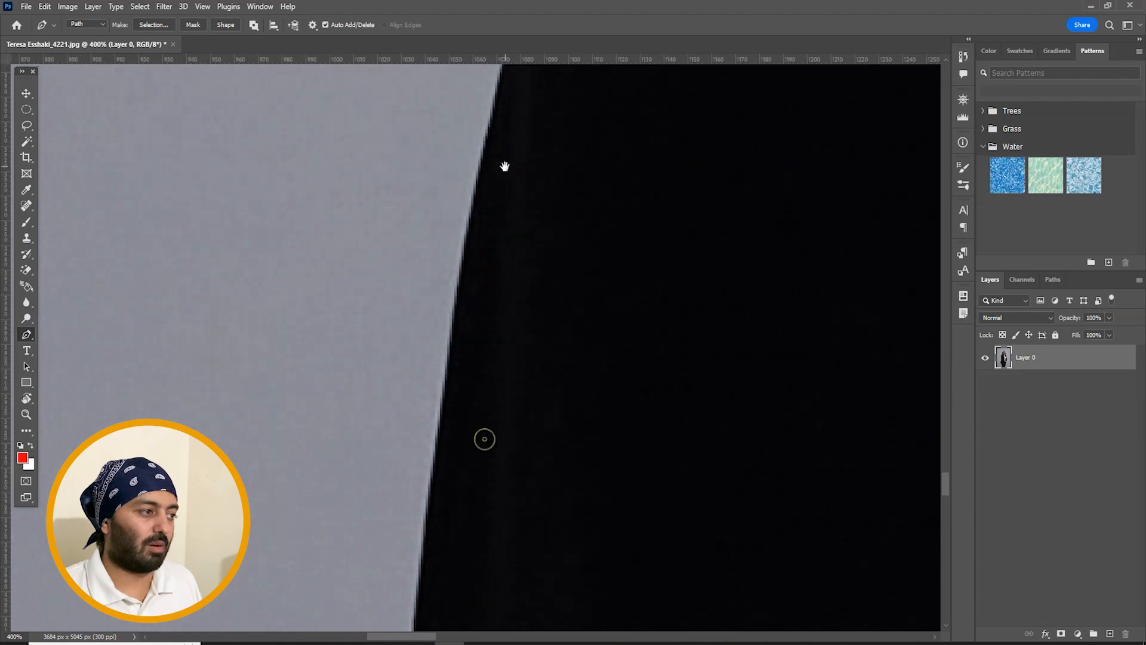
{"action": "left_click_drag", "start_coordinate": [466, 278], "coordinate": [456, 352]}
{"action": "left_click_drag", "start_coordinate": [459, 441], "coordinate": [503, 202]}
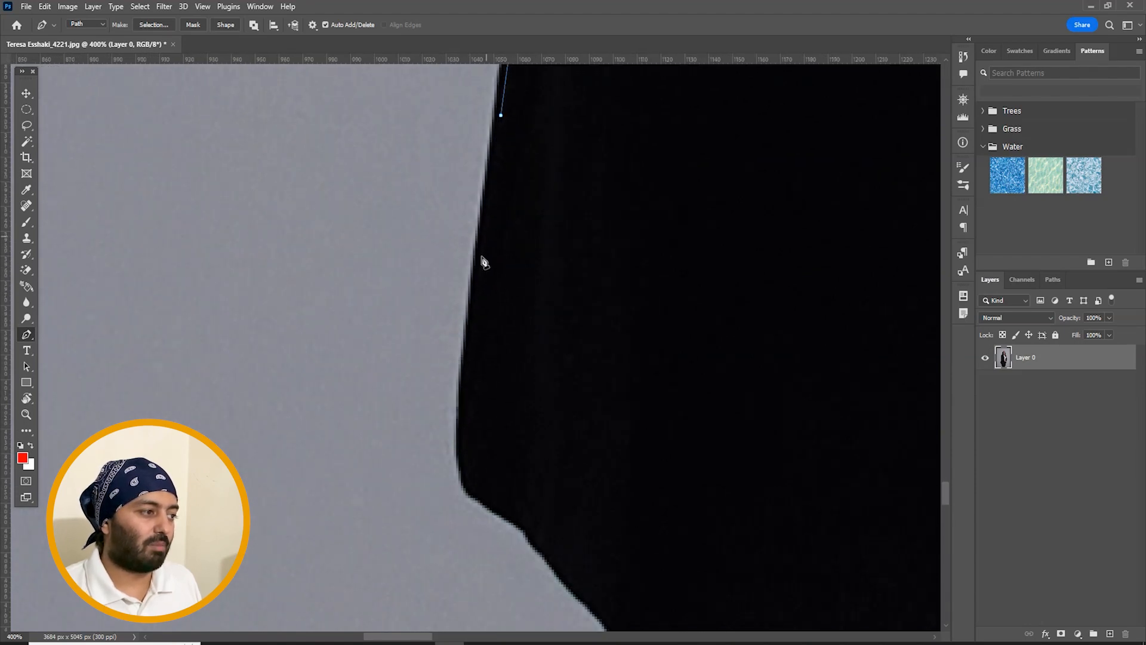
Trace around the jacket's lower left-hand corner and along the hem to the top of the trouser leg.
{"action": "left_click_drag", "start_coordinate": [473, 292], "coordinate": [472, 359]}
{"action": "left_click_drag", "start_coordinate": [468, 465], "coordinate": [470, 479]}
{"action": "left_click_drag", "start_coordinate": [546, 379], "coordinate": [638, 443]}
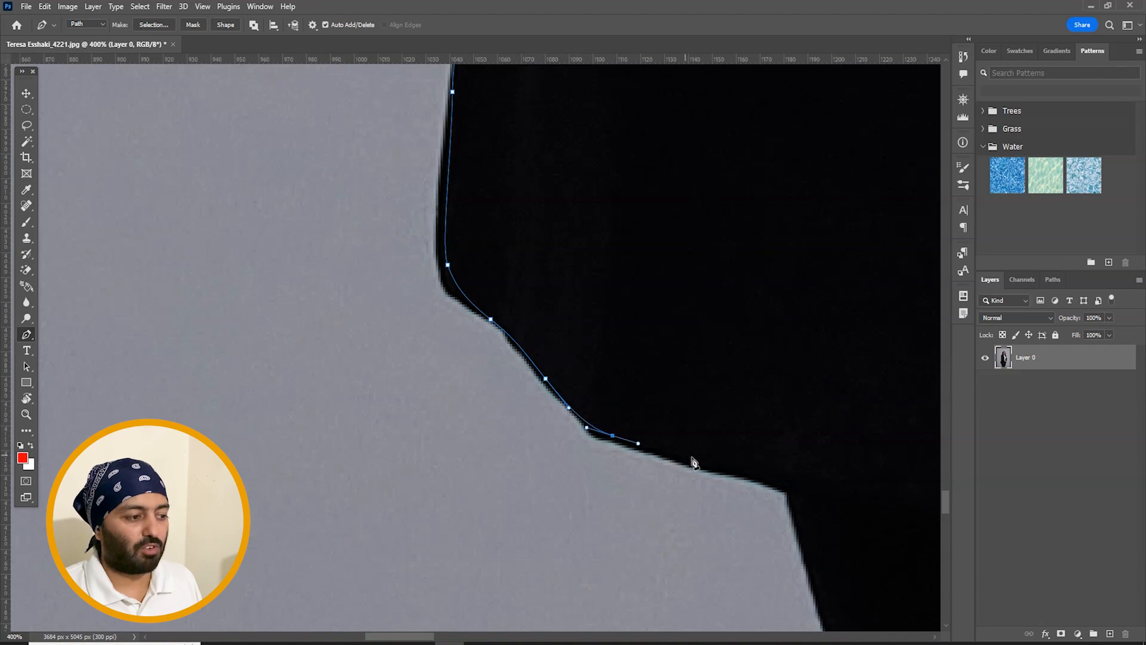
{"action": "left_click_drag", "start_coordinate": [727, 467], "coordinate": [743, 473]}
{"action": "left_click_drag", "start_coordinate": [794, 499], "coordinate": [798, 521]}
Trace the upper outer edge of the left-hand trouser leg below the jacket hem.
{"action": "left_click_drag", "start_coordinate": [768, 464], "coordinate": [419, 125]}
{"action": "left_click_drag", "start_coordinate": [505, 362], "coordinate": [521, 413]}
{"action": "left_click_drag", "start_coordinate": [589, 494], "coordinate": [549, 295]}
{"action": "left_click", "coordinate": [565, 420]}
{"action": "left_click", "coordinate": [626, 581]}
Continue the path down the middle of the left-hand trouser leg's outer edge.
{"action": "left_click_drag", "start_coordinate": [681, 606], "coordinate": [536, 282]}
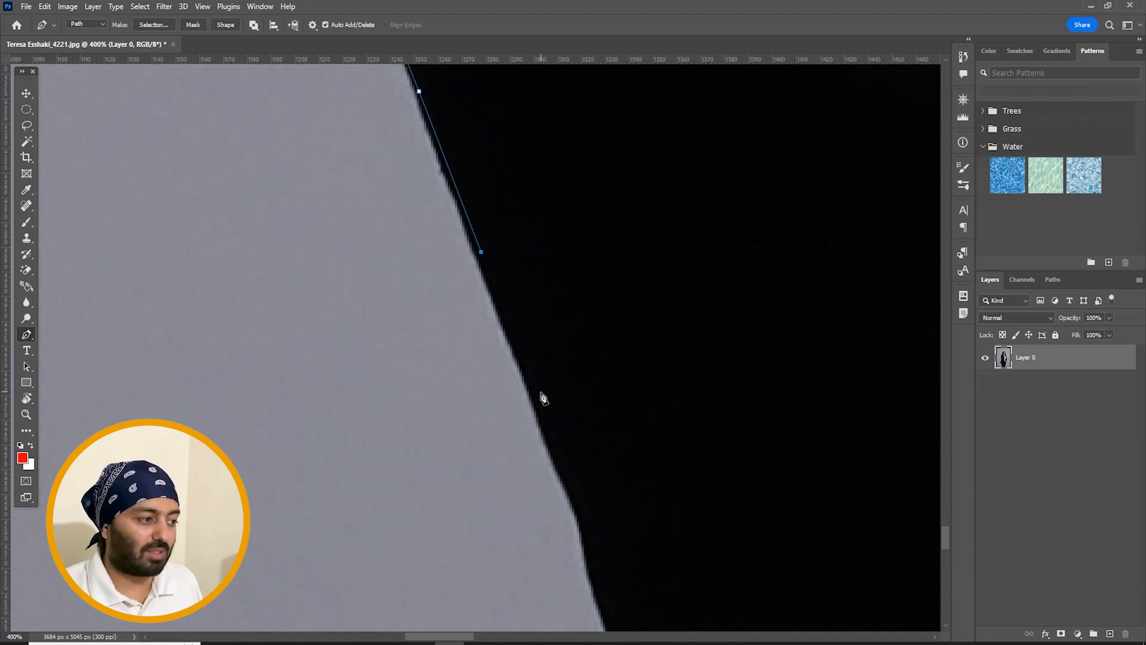
{"action": "left_click_drag", "start_coordinate": [550, 433], "coordinate": [562, 463]}
{"action": "left_click_drag", "start_coordinate": [591, 514], "coordinate": [551, 269]}
{"action": "left_click_drag", "start_coordinate": [554, 322], "coordinate": [566, 353]}
{"action": "left_click_drag", "start_coordinate": [612, 535], "coordinate": [564, 294]}
{"action": "left_click", "coordinate": [576, 334]}
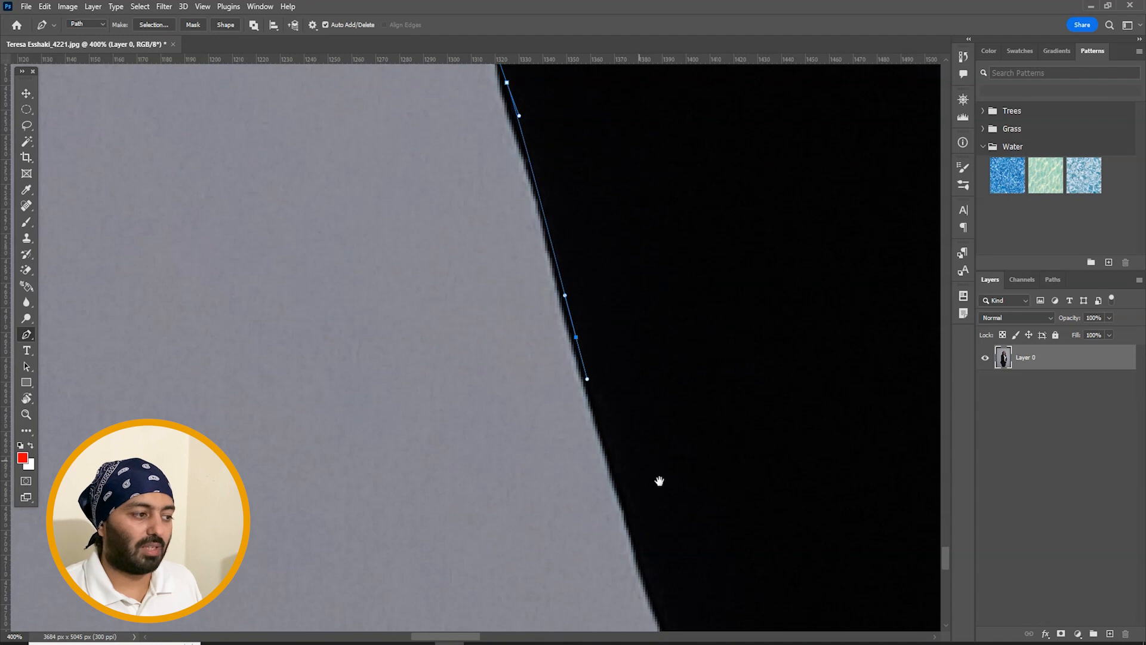
Trace the rest of the left-hand trouser leg, ending with an anchor point just below the image's bottom edge.
{"action": "left_click_drag", "start_coordinate": [632, 455], "coordinate": [555, 149]}
{"action": "left_click", "coordinate": [550, 330]}
{"action": "left_click_drag", "start_coordinate": [585, 440], "coordinate": [517, 202]}
{"action": "left_click", "coordinate": [558, 412]}
{"action": "left_click_drag", "start_coordinate": [599, 514], "coordinate": [534, 187]}
{"action": "left_click", "coordinate": [541, 290]}
{"action": "left_click", "coordinate": [594, 463]}
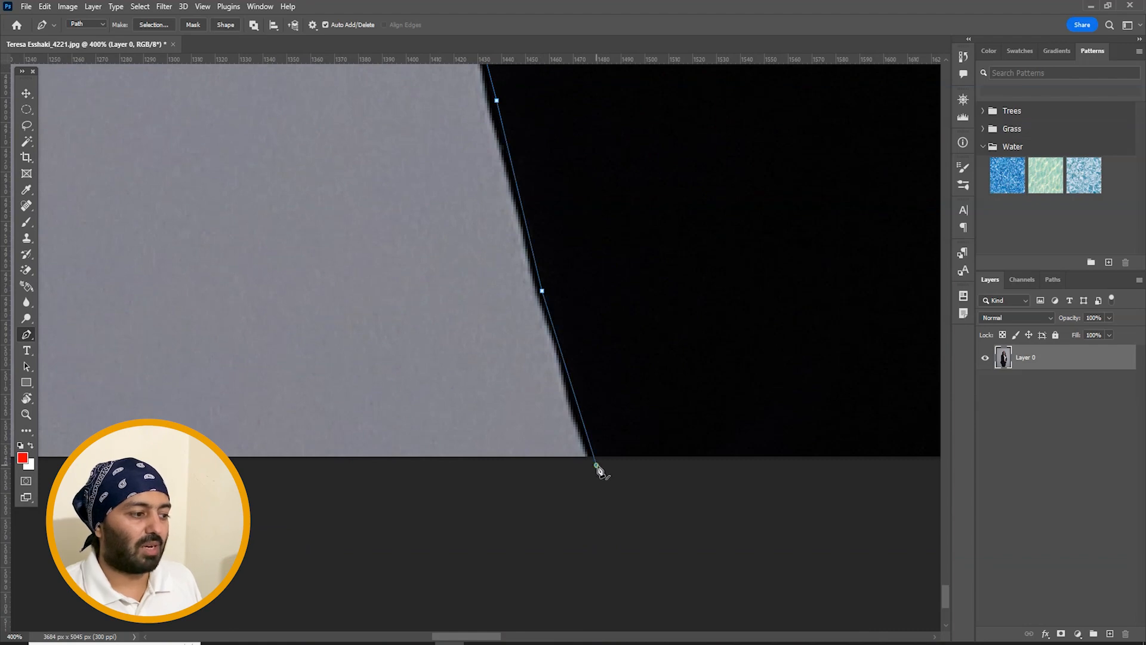
Close the path along the image's bottom edge and fit the whole photo in view.
{"action": "left_click_drag", "start_coordinate": [771, 425], "coordinate": [384, 410]}
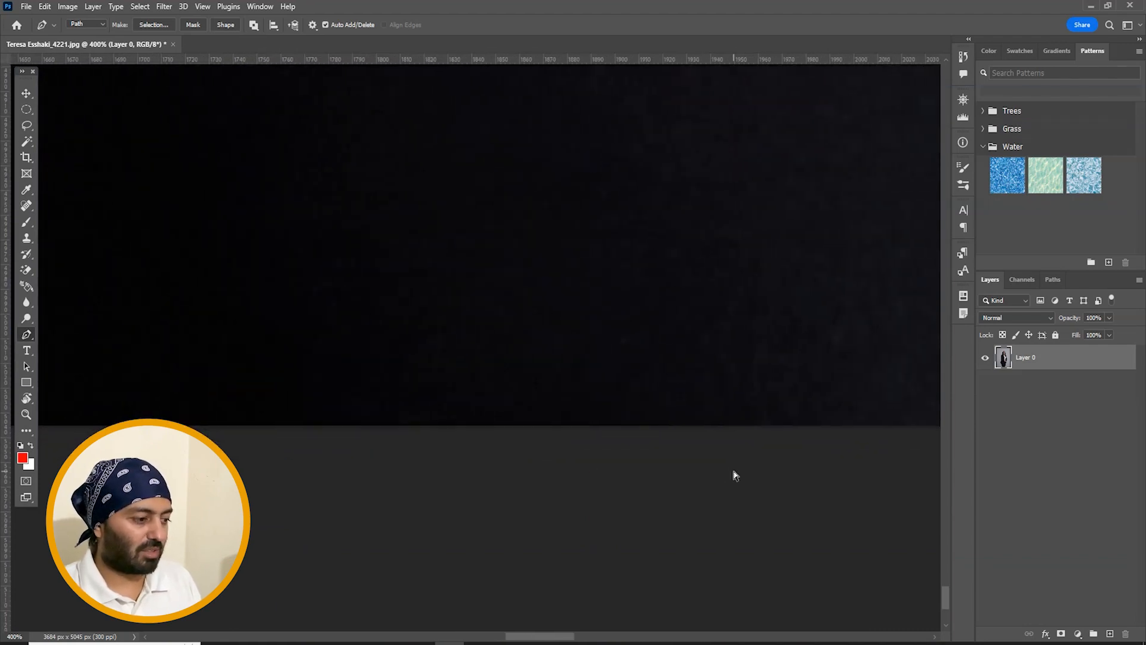
{"action": "key", "text": "ctrl+Return"}
{"action": "key", "text": "ctrl+0"}
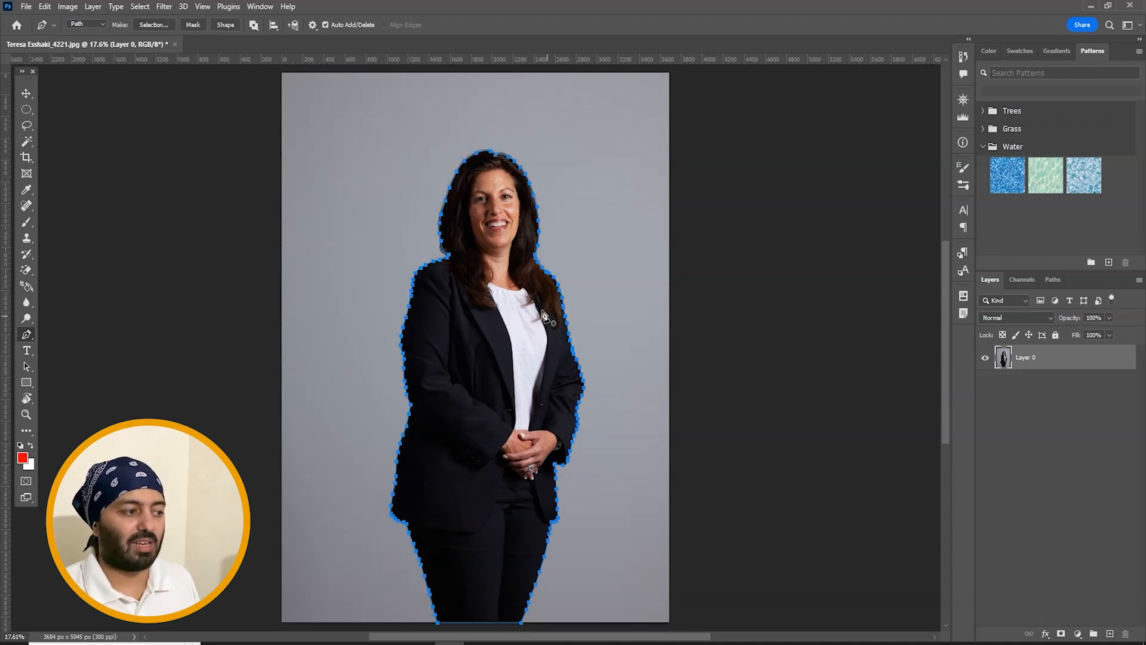
Convert the closed path around the woman into a new anti-aliased selection with a 0-pixel feather radius.
{"action": "key", "text": "z"}
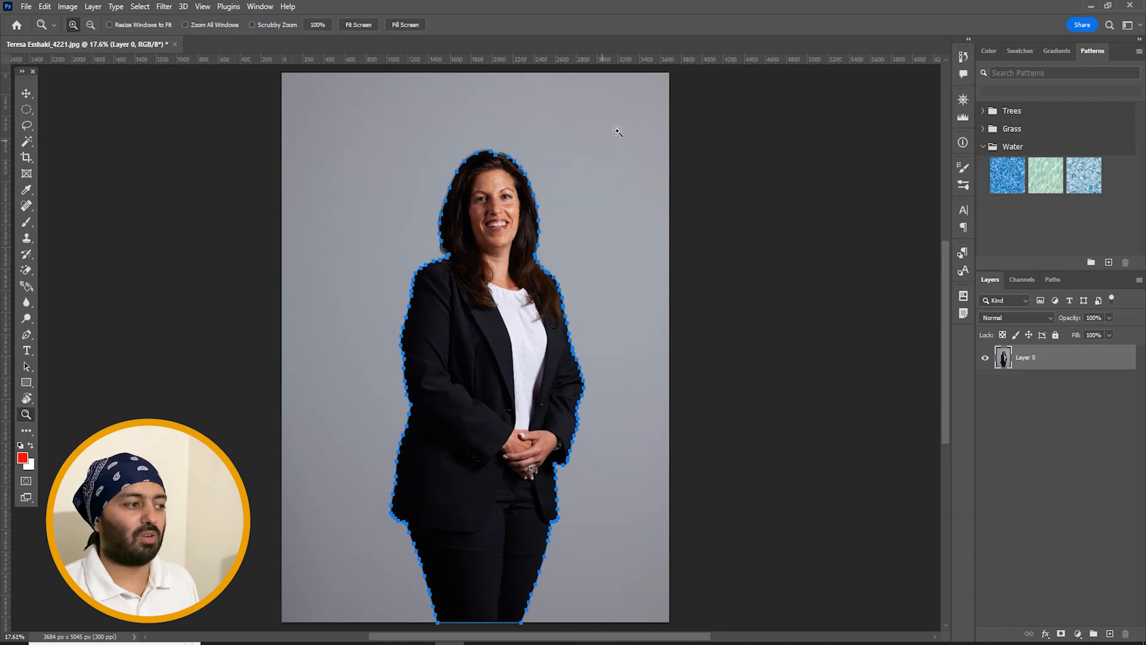
{"action": "left_click_drag", "start_coordinate": [611, 131], "coordinate": [358, 365]}
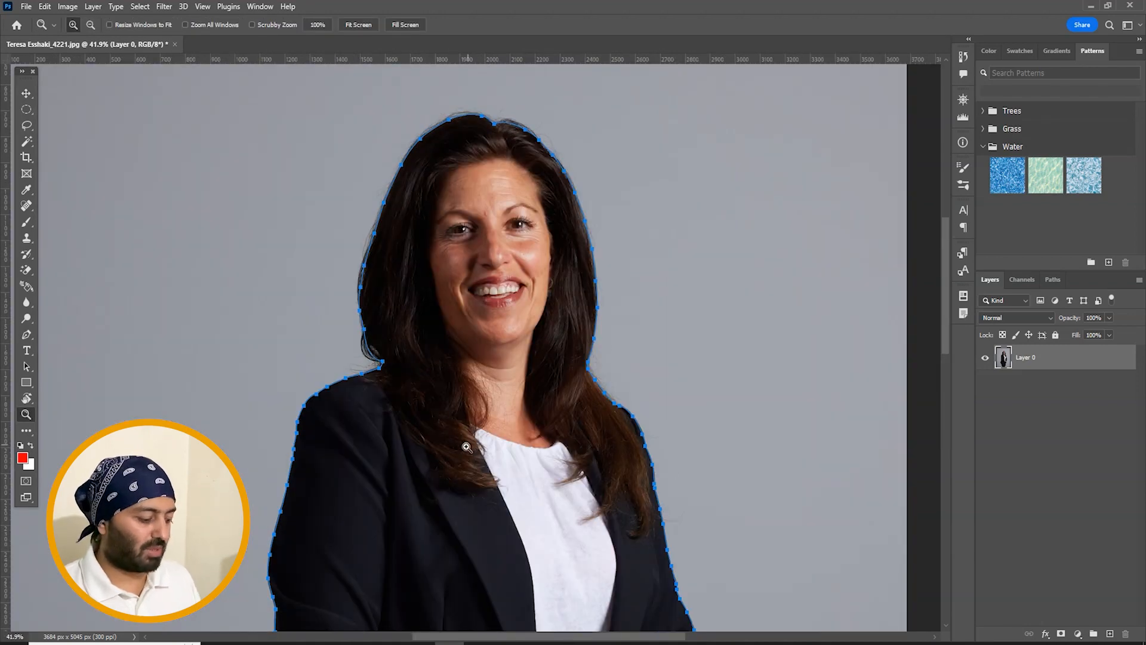
{"action": "key", "text": "p"}
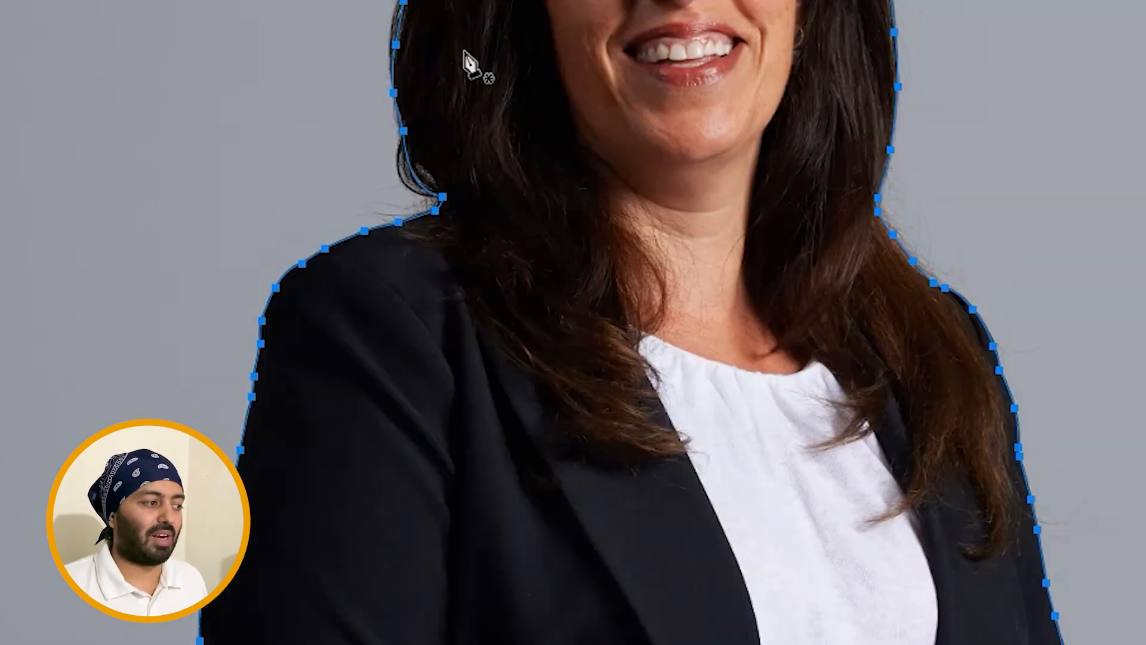
{"action": "right_click", "coordinate": [387, 297]}
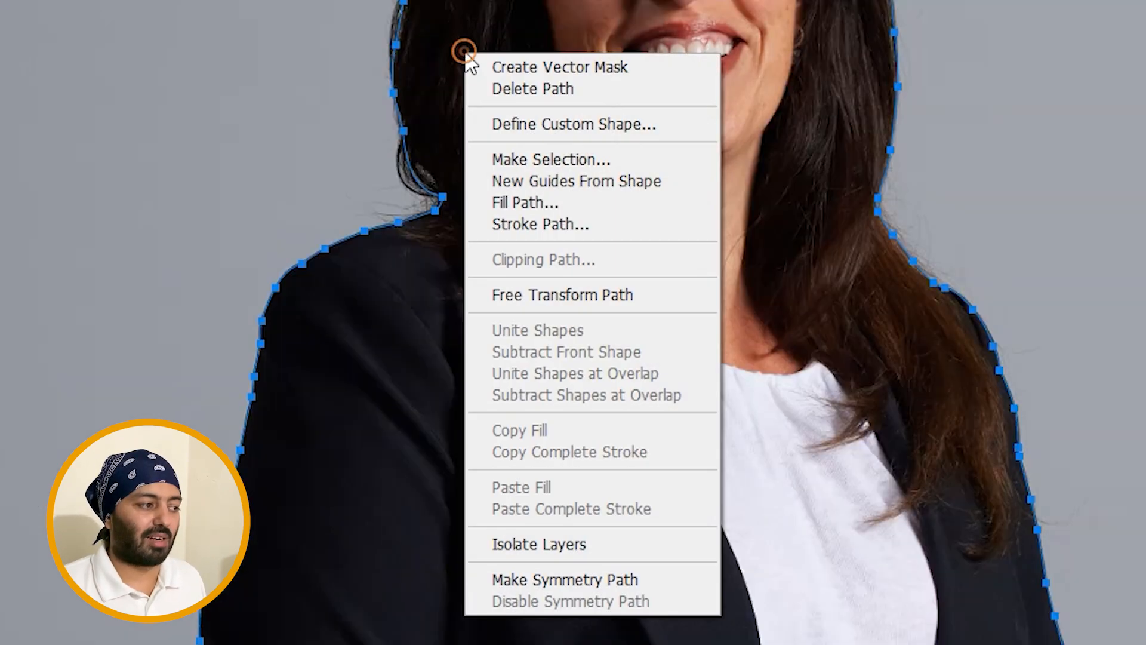
{"action": "left_click", "coordinate": [629, 160]}
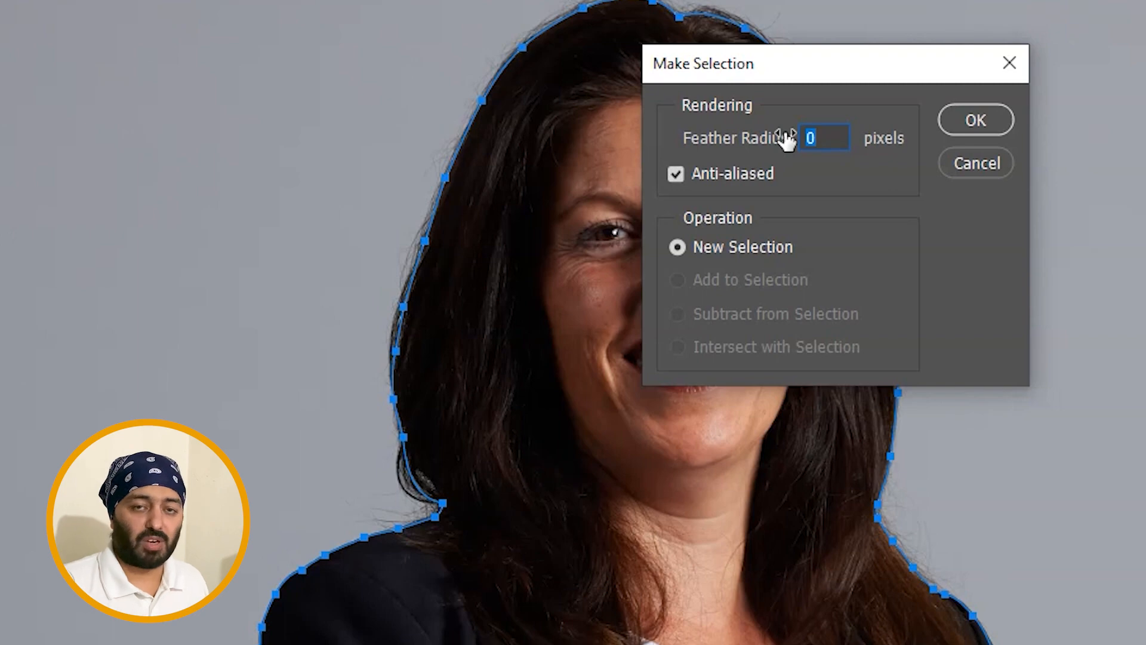
{"action": "left_click_drag", "start_coordinate": [807, 70], "coordinate": [760, 81]}
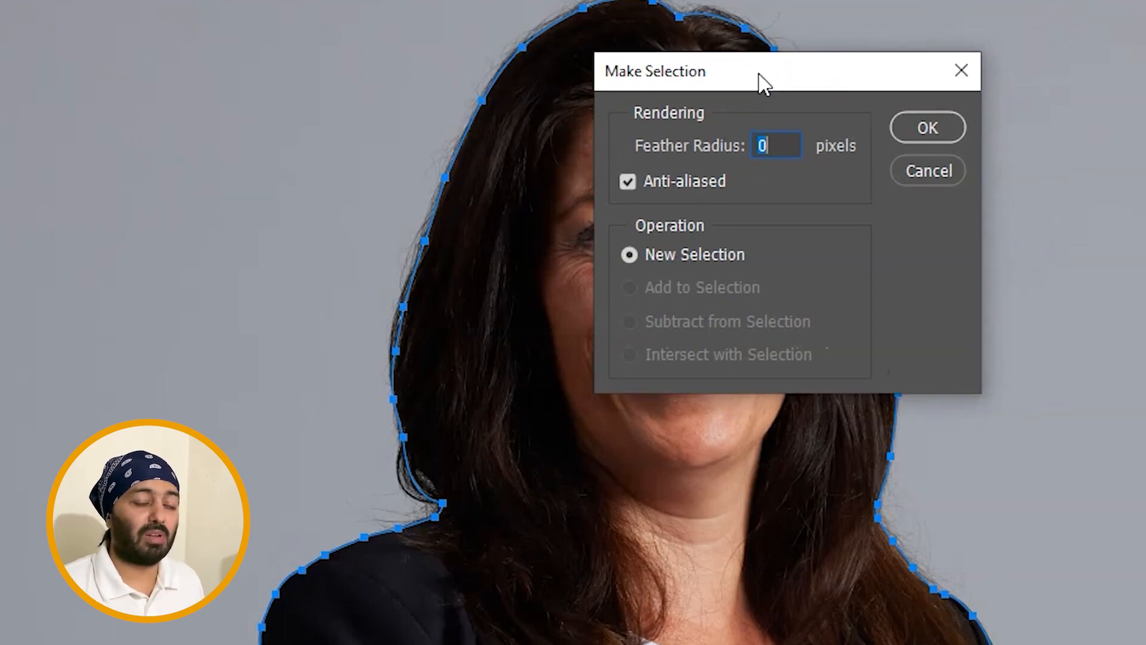
{"action": "left_click", "coordinate": [928, 128]}
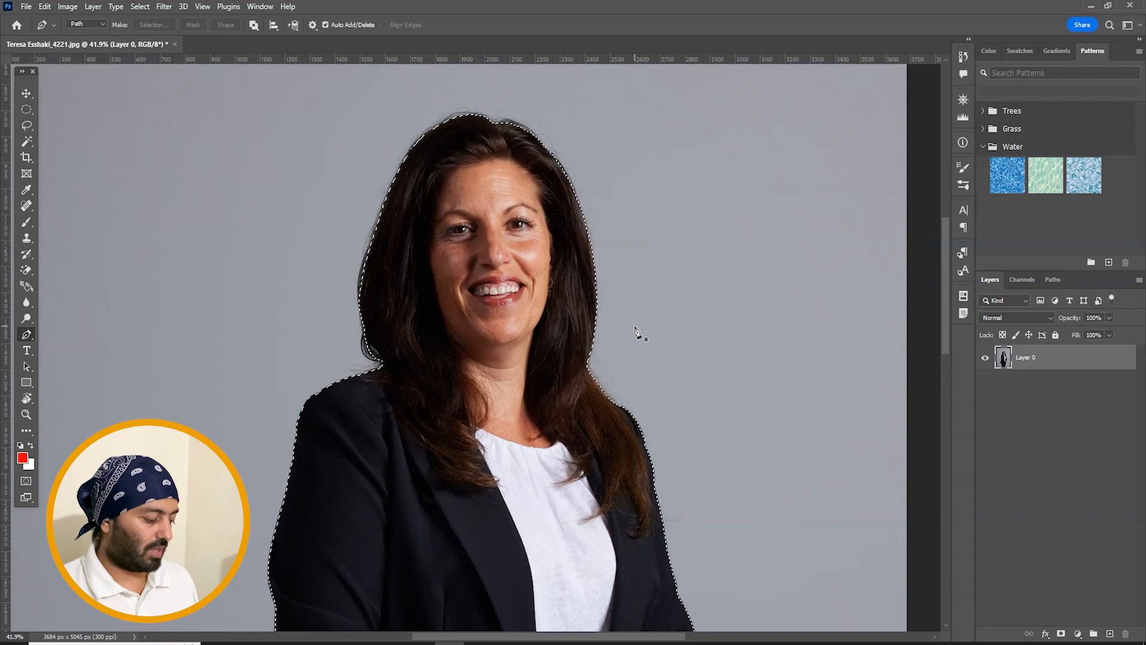
Copy the selected woman onto her own layer, and hide the original photo layer, leaving it as the active layer.
{"action": "key", "text": "v"}
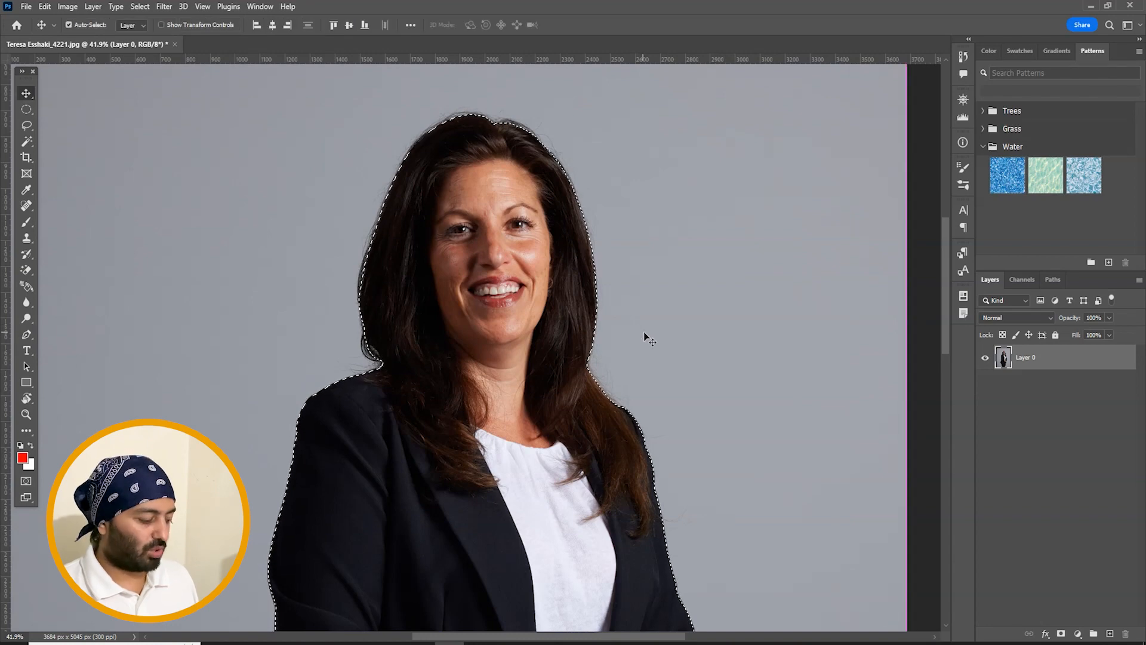
{"action": "key", "text": "ctrl+j"}
{"action": "left_click", "coordinate": [985, 383]}
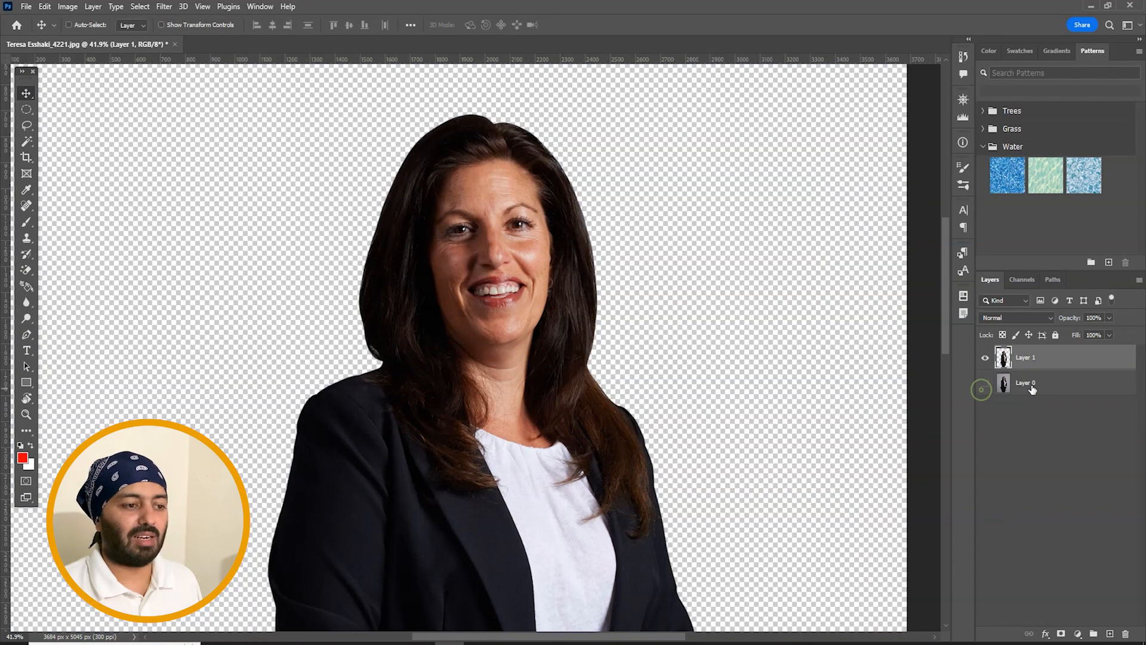
{"action": "left_click", "coordinate": [1030, 384]}
Examine the cutout's edges up close around the top and sides of the hair.
{"action": "key", "text": "z"}
{"action": "left_click", "coordinate": [570, 107]}
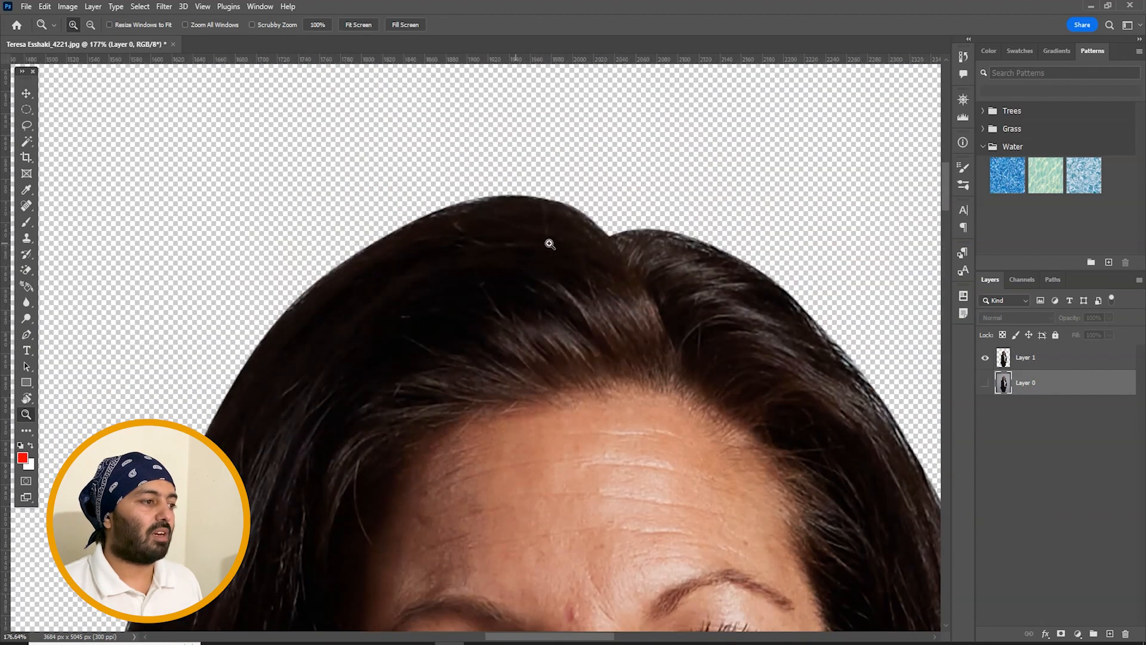
{"action": "left_click_drag", "start_coordinate": [790, 307], "coordinate": [518, 155]}
{"action": "left_click_drag", "start_coordinate": [704, 554], "coordinate": [620, 234]}
{"action": "left_click_drag", "start_coordinate": [693, 529], "coordinate": [600, 125]}
{"action": "left_click_drag", "start_coordinate": [330, 287], "coordinate": [847, 532]}
{"action": "left_click_drag", "start_coordinate": [239, 233], "coordinate": [624, 404]}
{"action": "left_click_drag", "start_coordinate": [709, 120], "coordinate": [598, 355]}
{"action": "left_click_drag", "start_coordinate": [605, 169], "coordinate": [397, 461]}
{"action": "left_click_drag", "start_coordinate": [482, 233], "coordinate": [406, 453]}
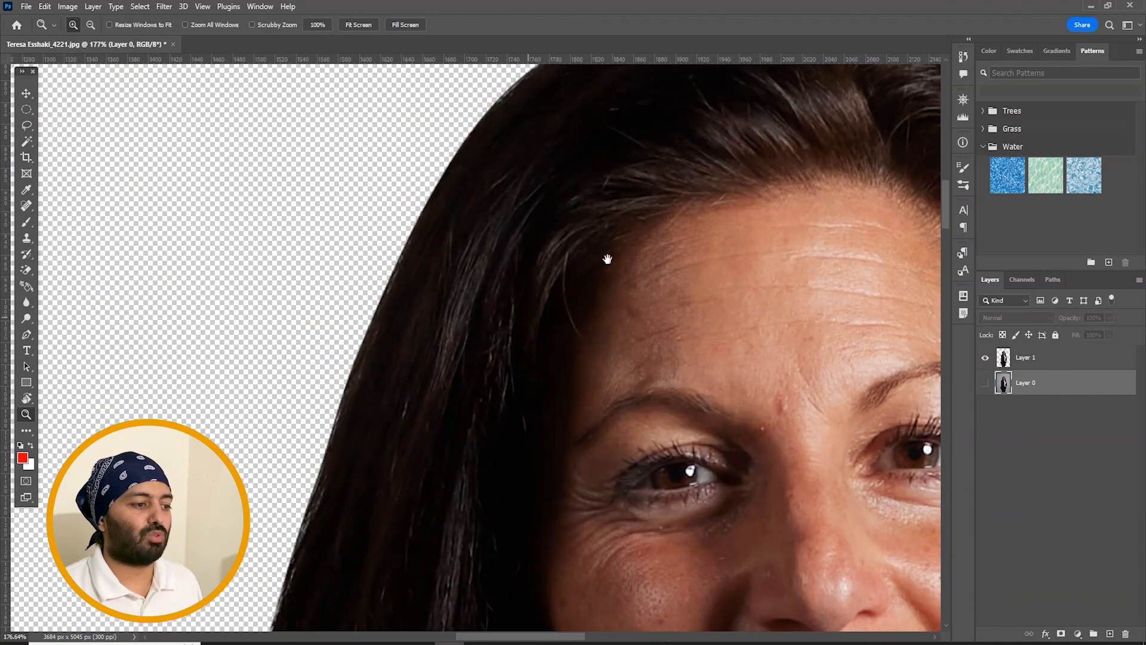
{"action": "left_click_drag", "start_coordinate": [639, 240], "coordinate": [466, 448]}
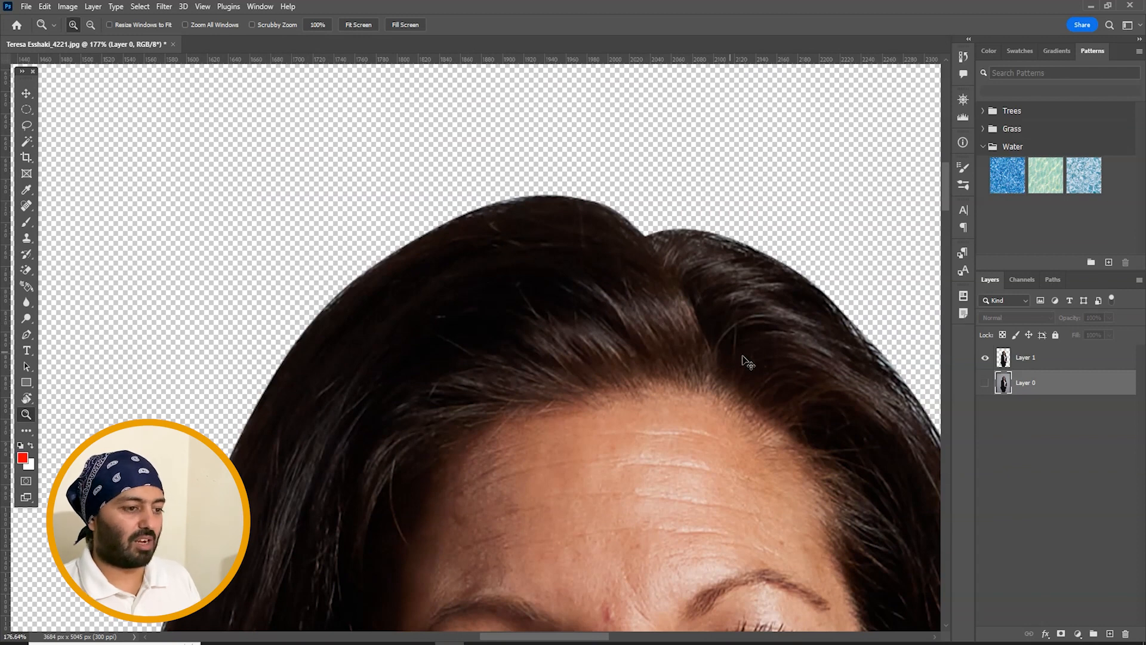
Add a new layer between the cutout and the hidden original photo and fill it with the white background colour.
{"action": "key", "text": "ctrl+shift+n"}
{"action": "key", "text": "Return"}
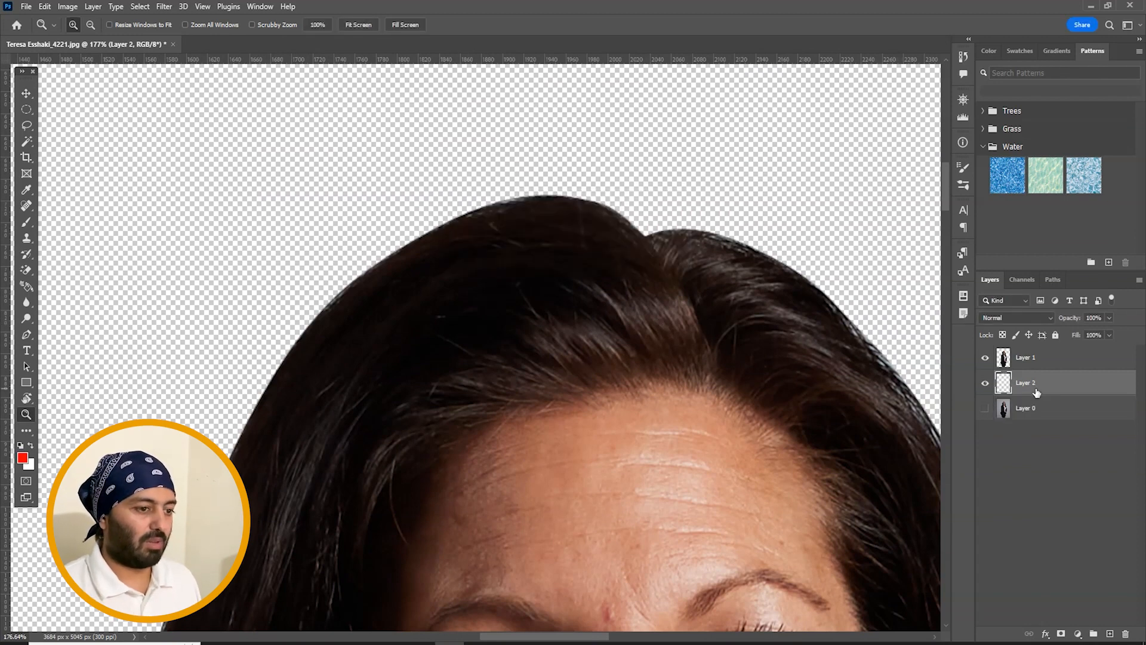
{"action": "key", "text": "ctrl+BackSpace"}
{"action": "key", "text": "ctrl+0"}
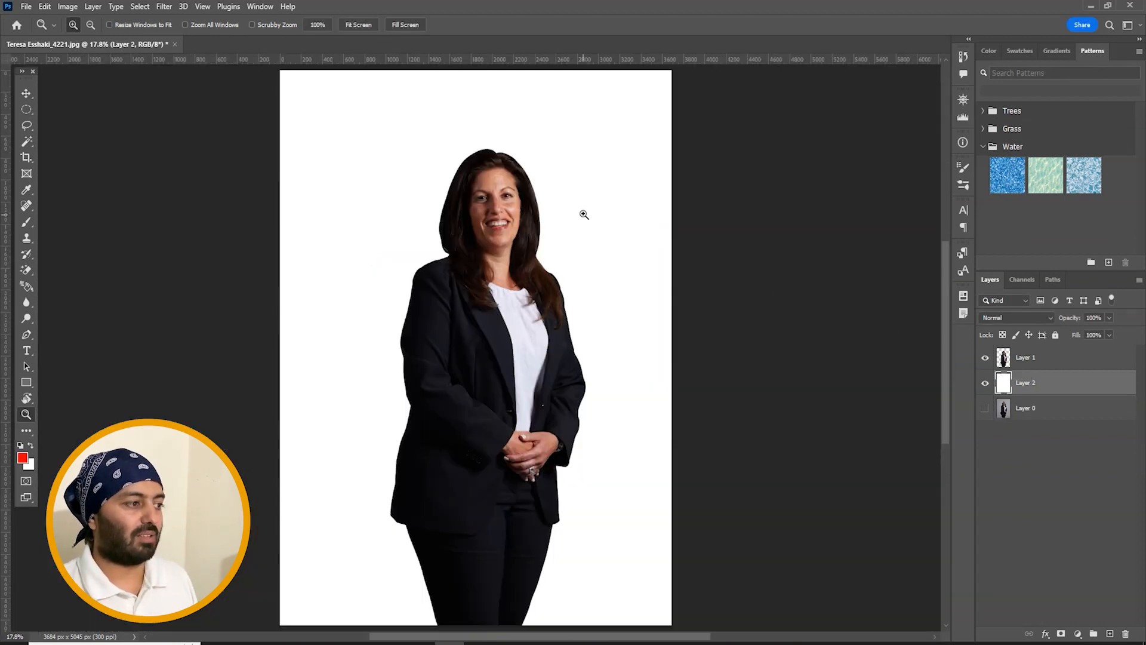